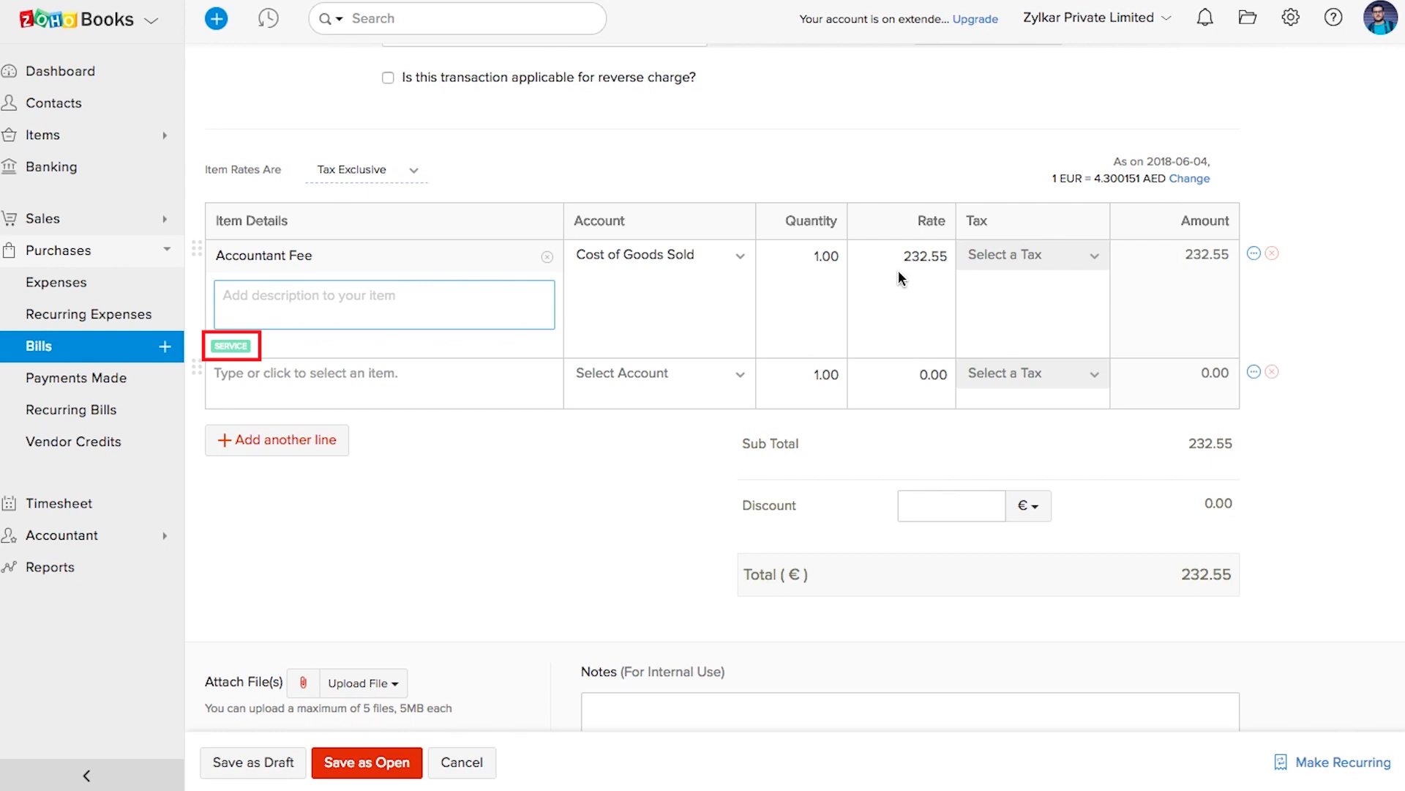
Step: Set the rate of the Accountant Fee line in the new bill to 400
{"action": "left_click", "coordinate": [900, 270]}
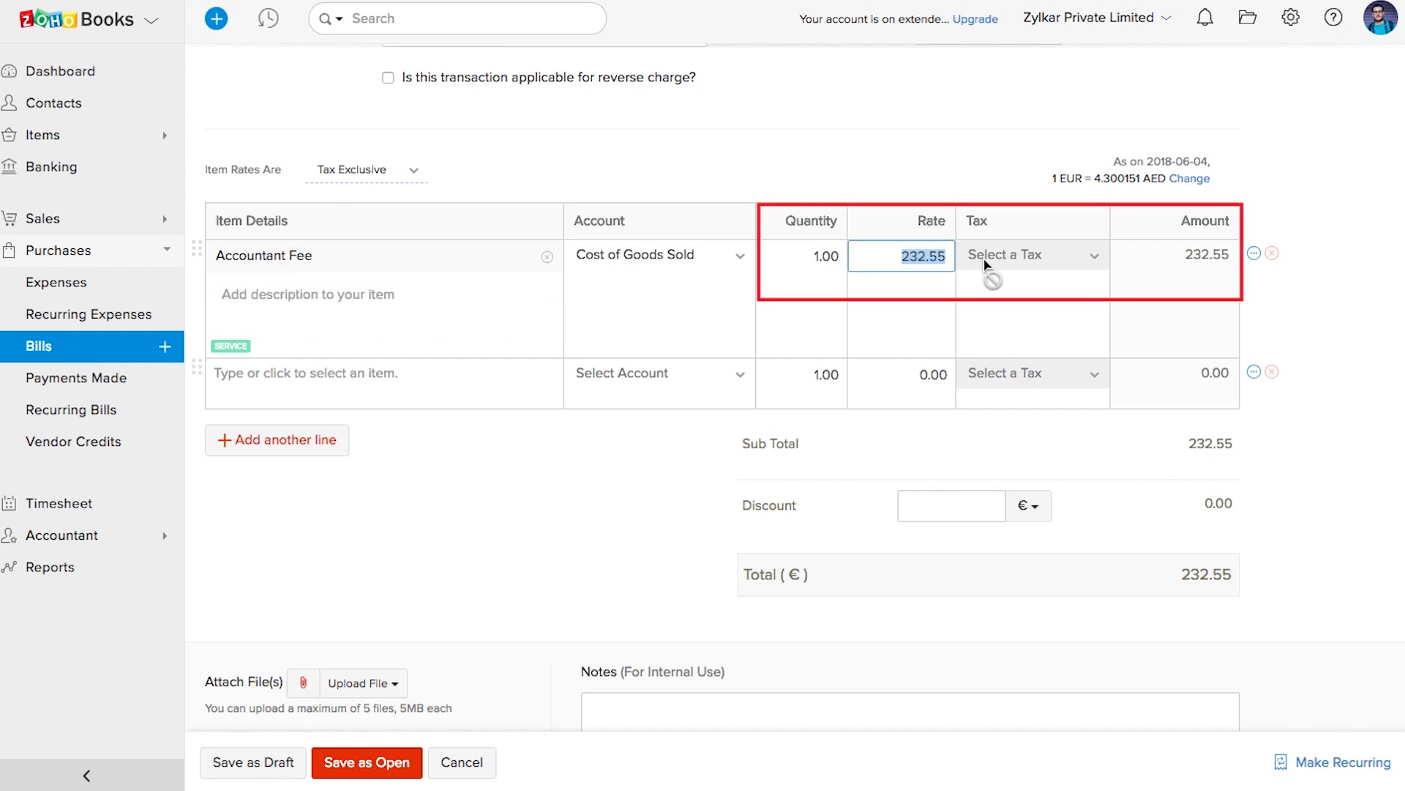
{"action": "type", "text": "400"}
{"action": "left_click", "coordinate": [467, 468]}
Step: Mark the bill as applicable for reverse charge, apply Standard Rate [5%] to the Accountant Fee line, and save the bill as open
{"action": "scroll", "coordinate": [442, 124], "scroll_direction": "up", "scroll_amount": 3}
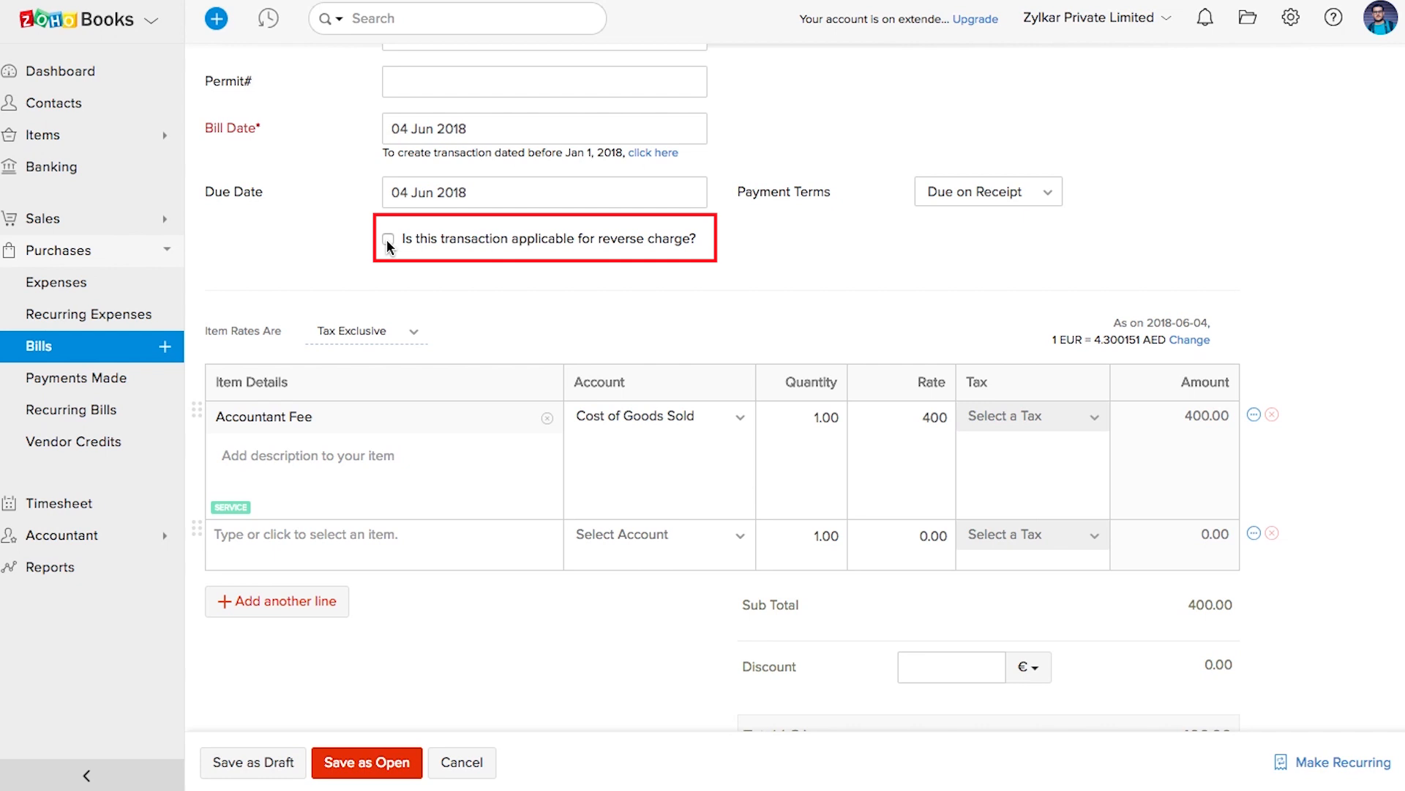
{"action": "left_click", "coordinate": [387, 238]}
{"action": "left_click", "coordinate": [984, 416]}
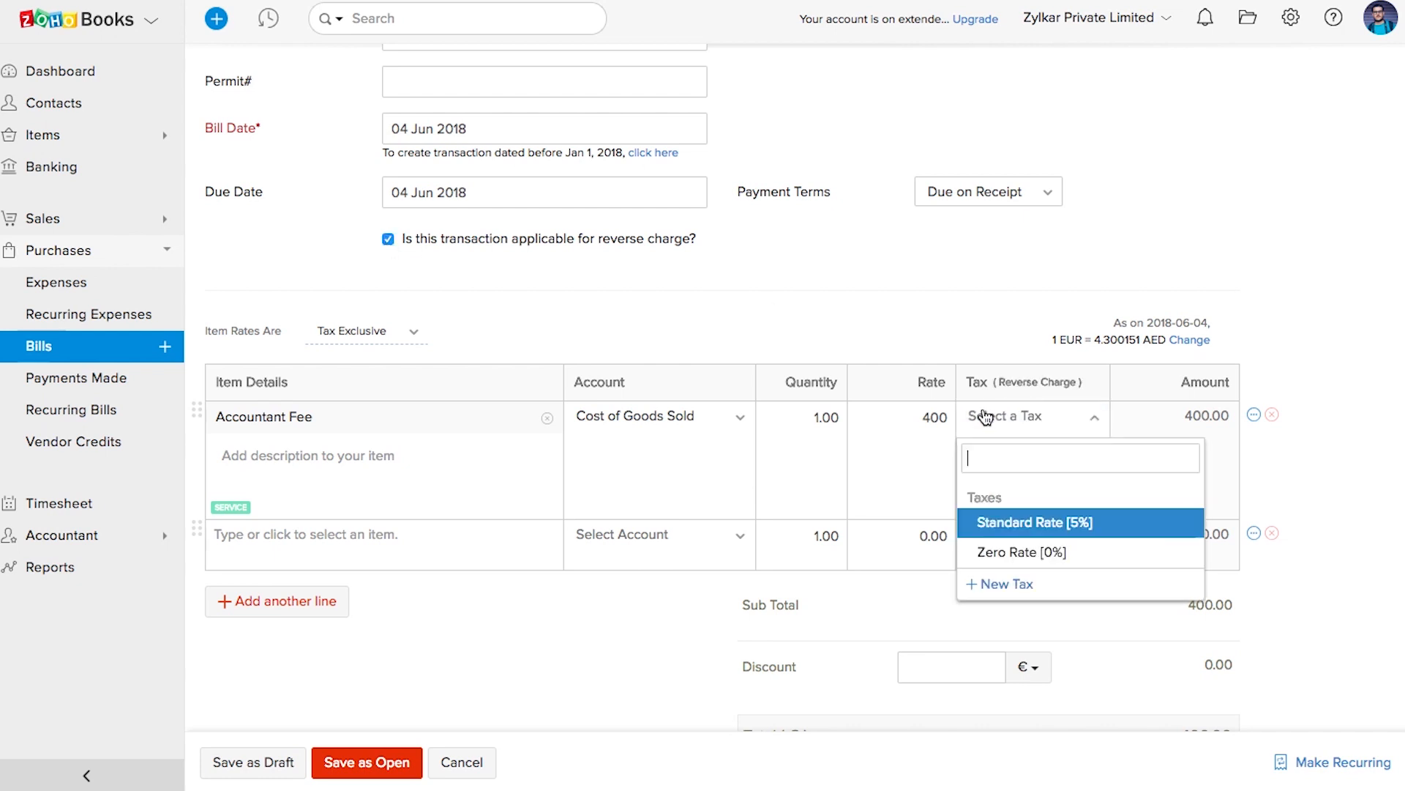
{"action": "left_click", "coordinate": [1048, 520]}
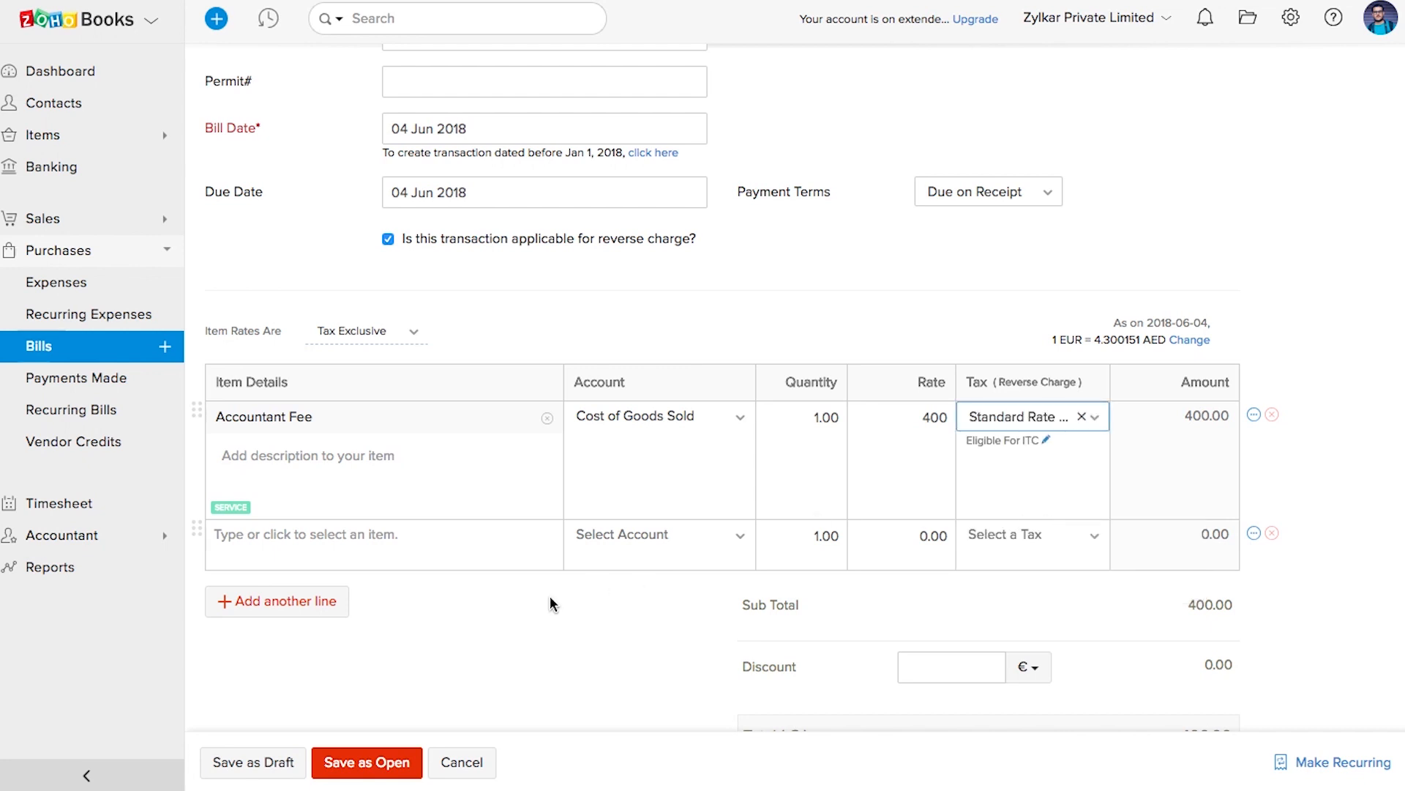
{"action": "left_click", "coordinate": [372, 763]}
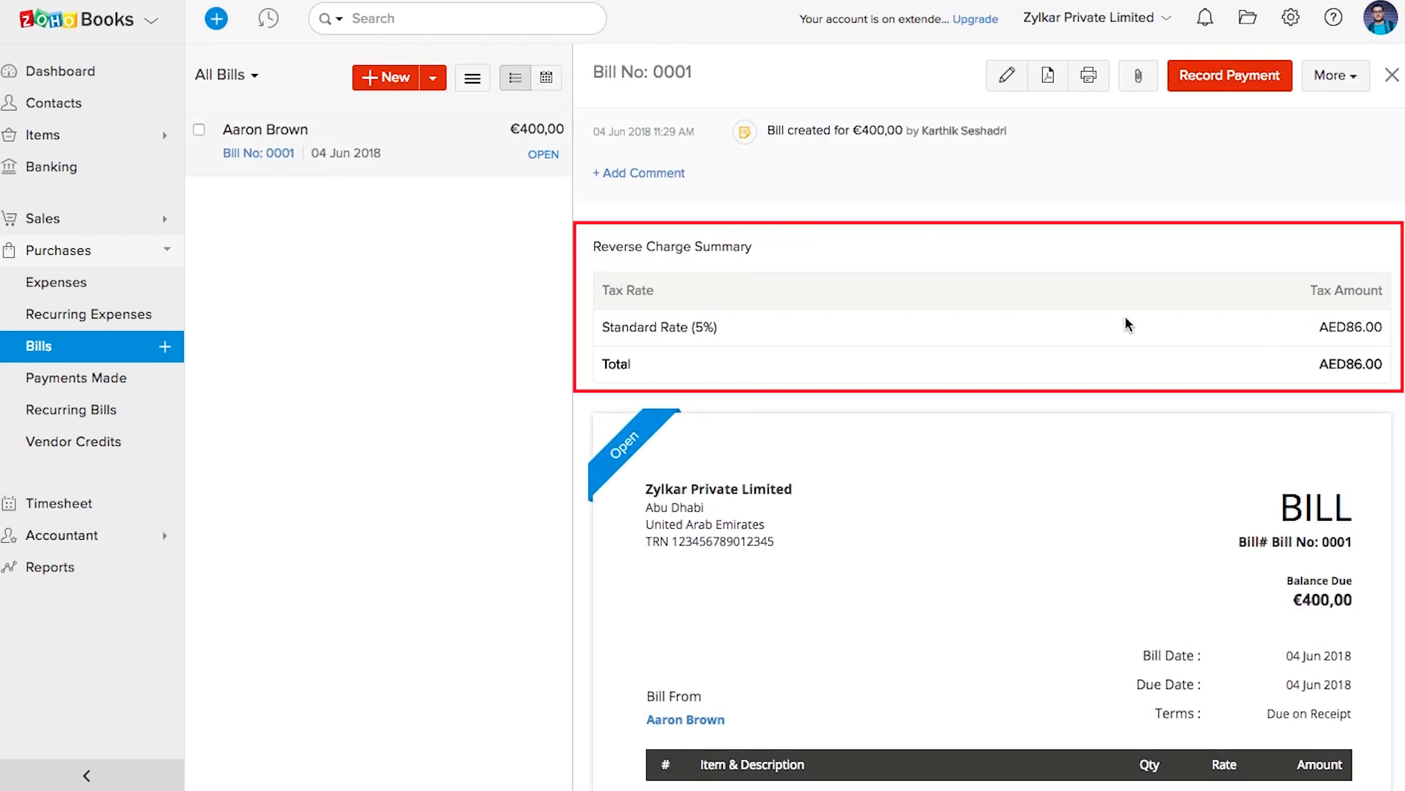
Step: Search the reports for "Tax" and open the Tax Returns report
{"action": "scroll", "coordinate": [1070, 349], "scroll_direction": "down", "scroll_amount": 4}
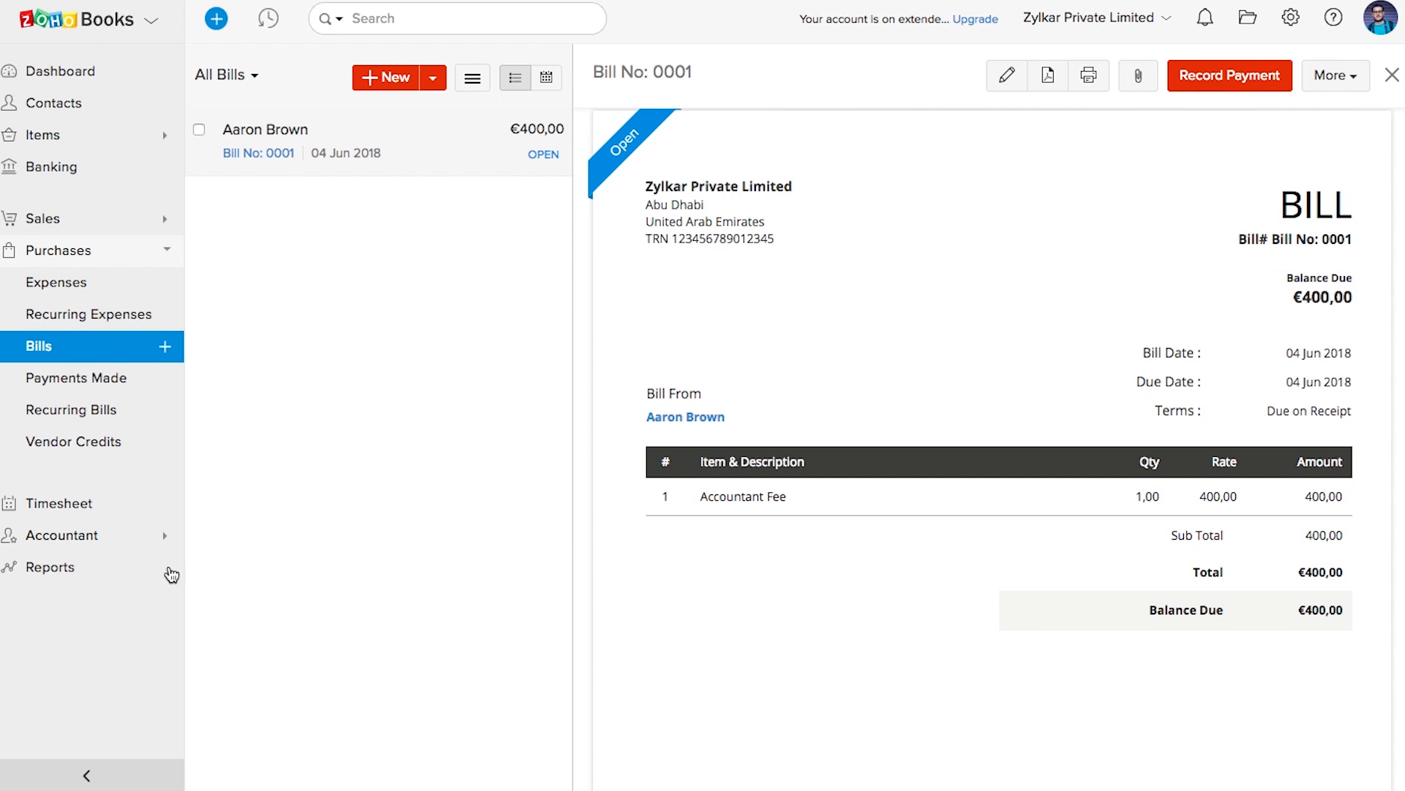
{"action": "left_click", "coordinate": [77, 569]}
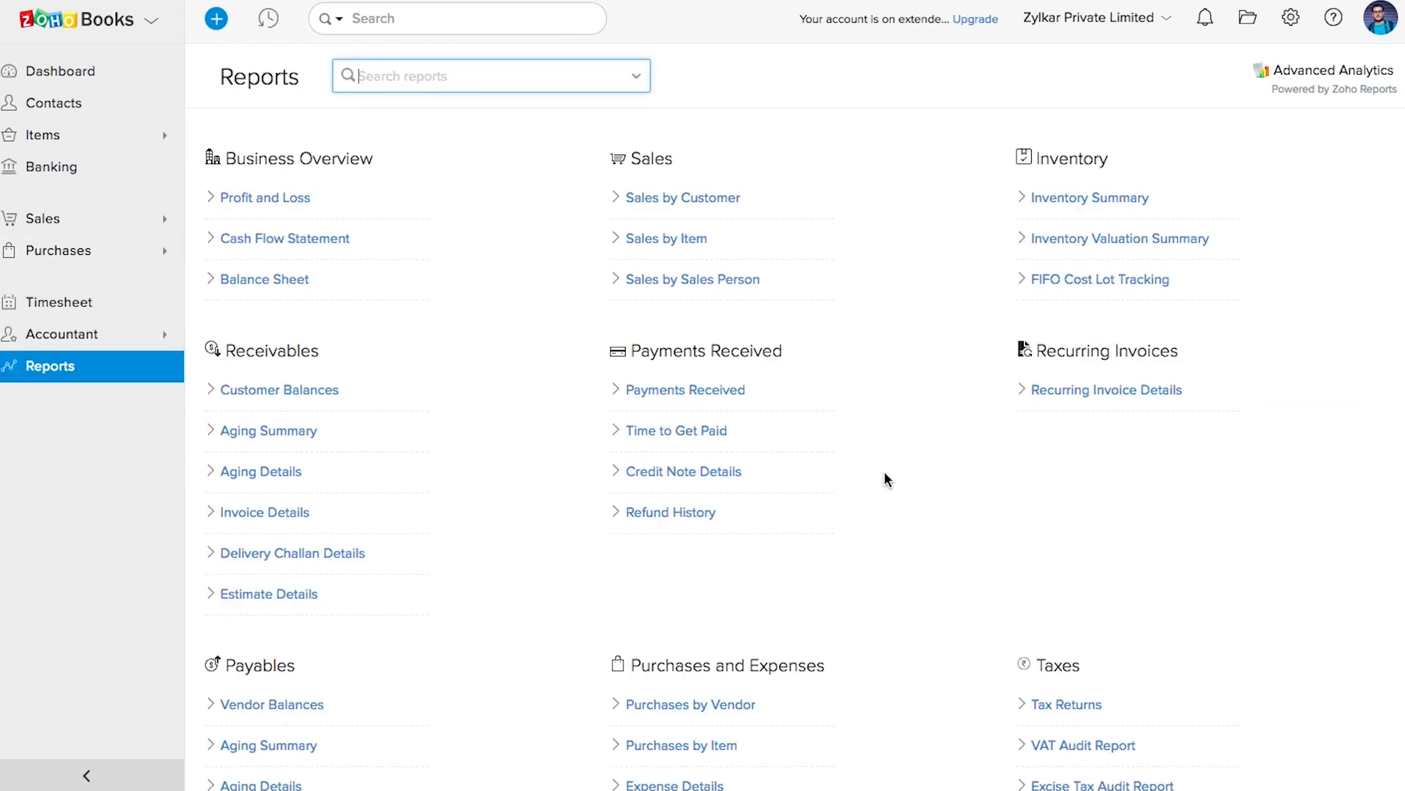
{"action": "left_click", "coordinate": [443, 84]}
{"action": "type", "text": "Tax"}
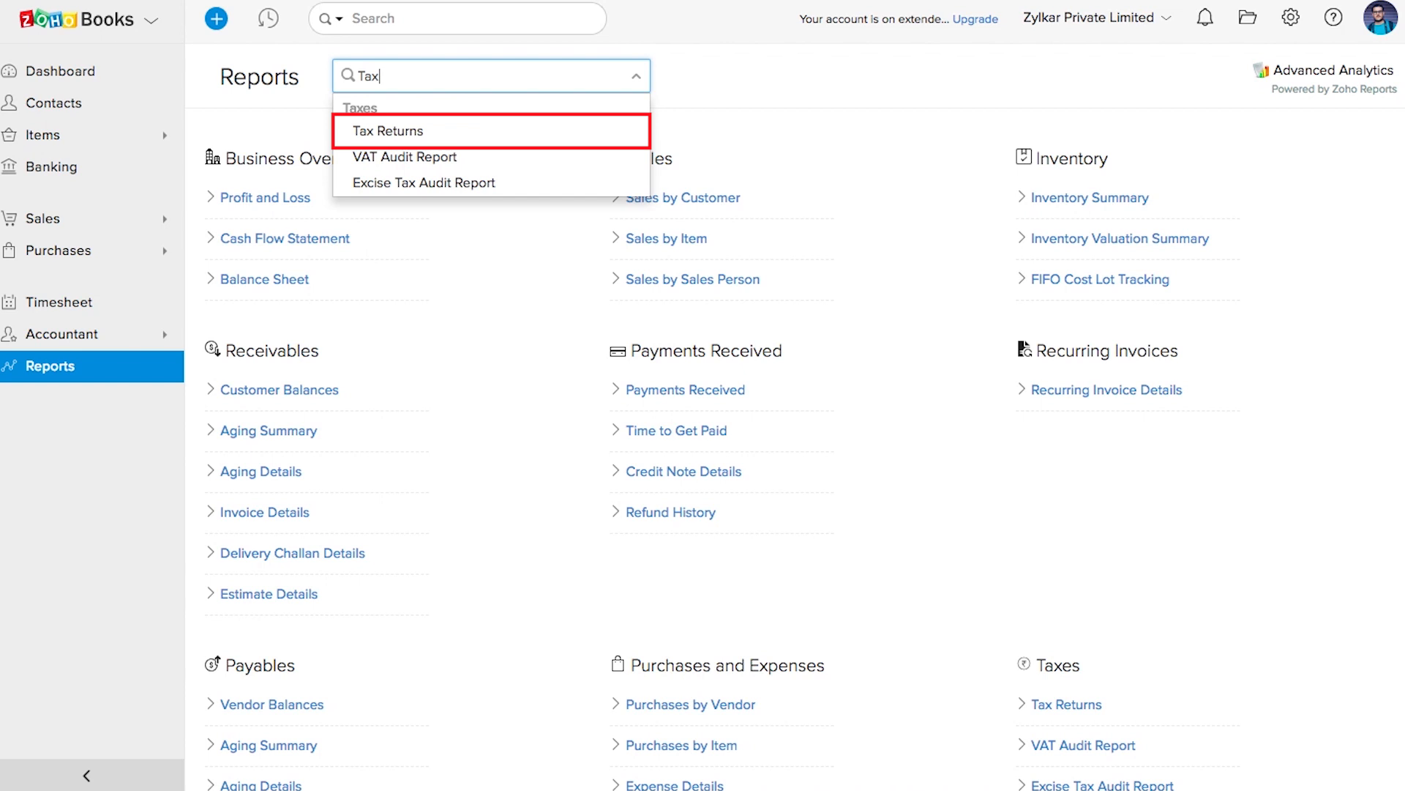
{"action": "key", "text": "Down"}
{"action": "key", "text": "Return"}
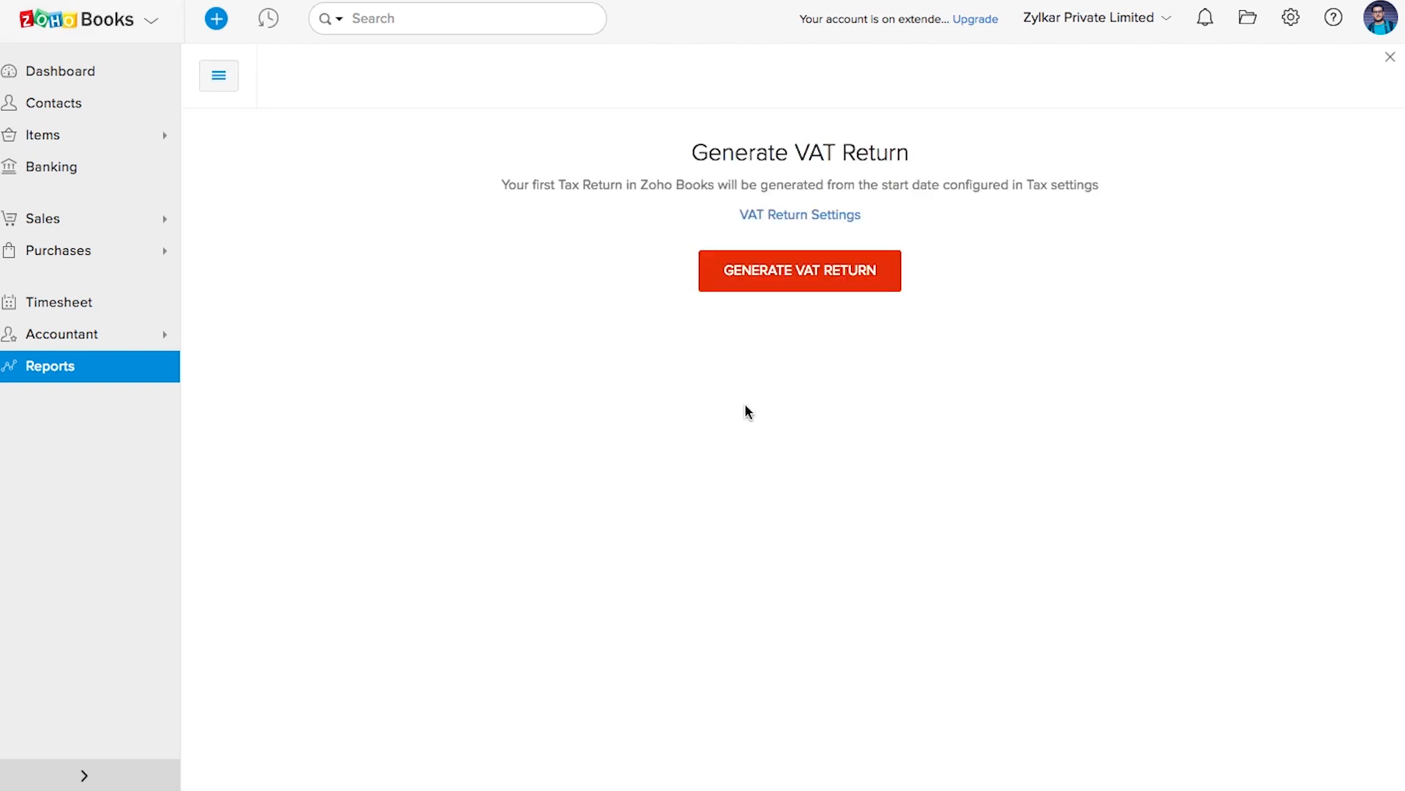
Step: Generate a VAT return for the reporting period 01 Jun 2018 to 30 Jun 2018
{"action": "left_click", "coordinate": [753, 272]}
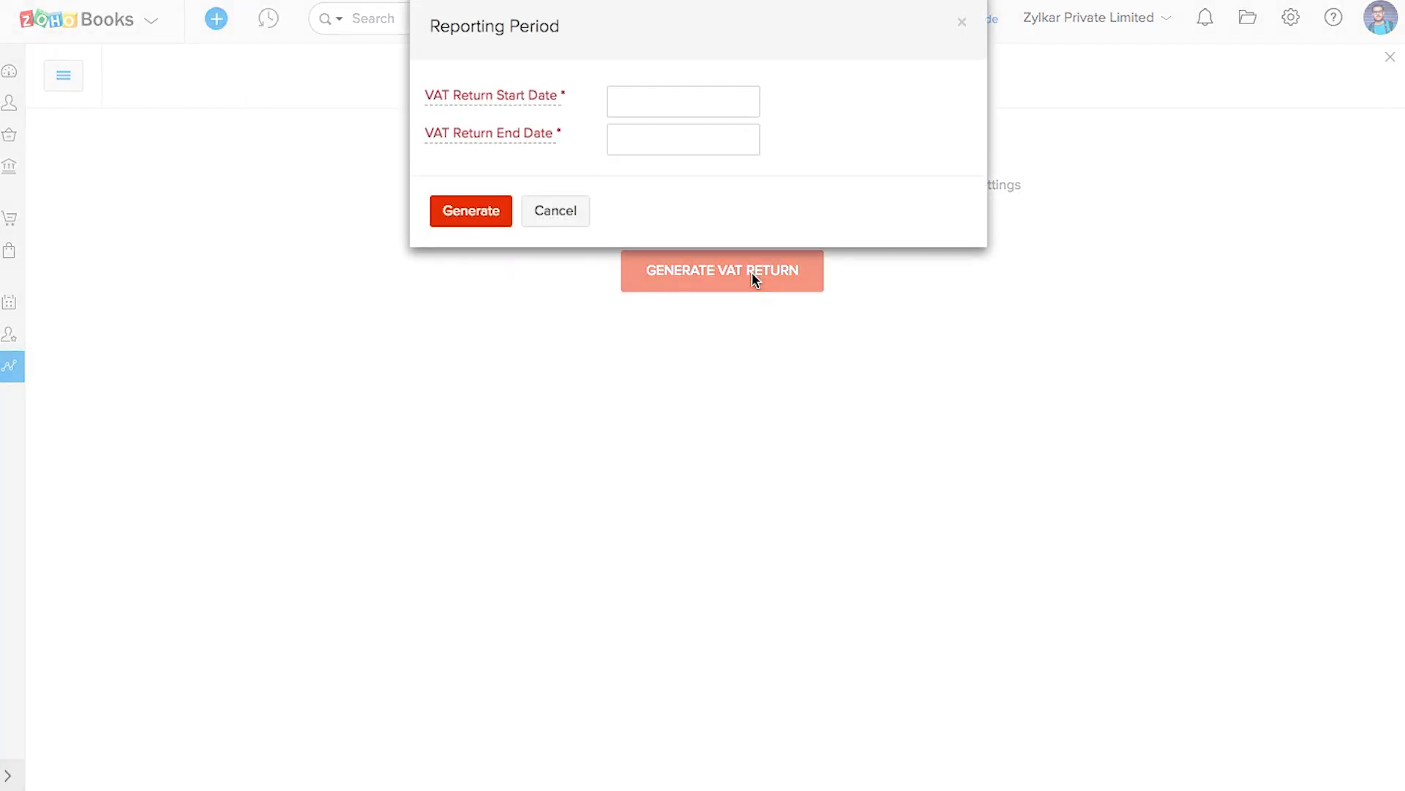
{"action": "left_click", "coordinate": [691, 113]}
{"action": "left_click", "coordinate": [787, 212]}
{"action": "left_click", "coordinate": [668, 142]}
{"action": "left_click", "coordinate": [821, 377]}
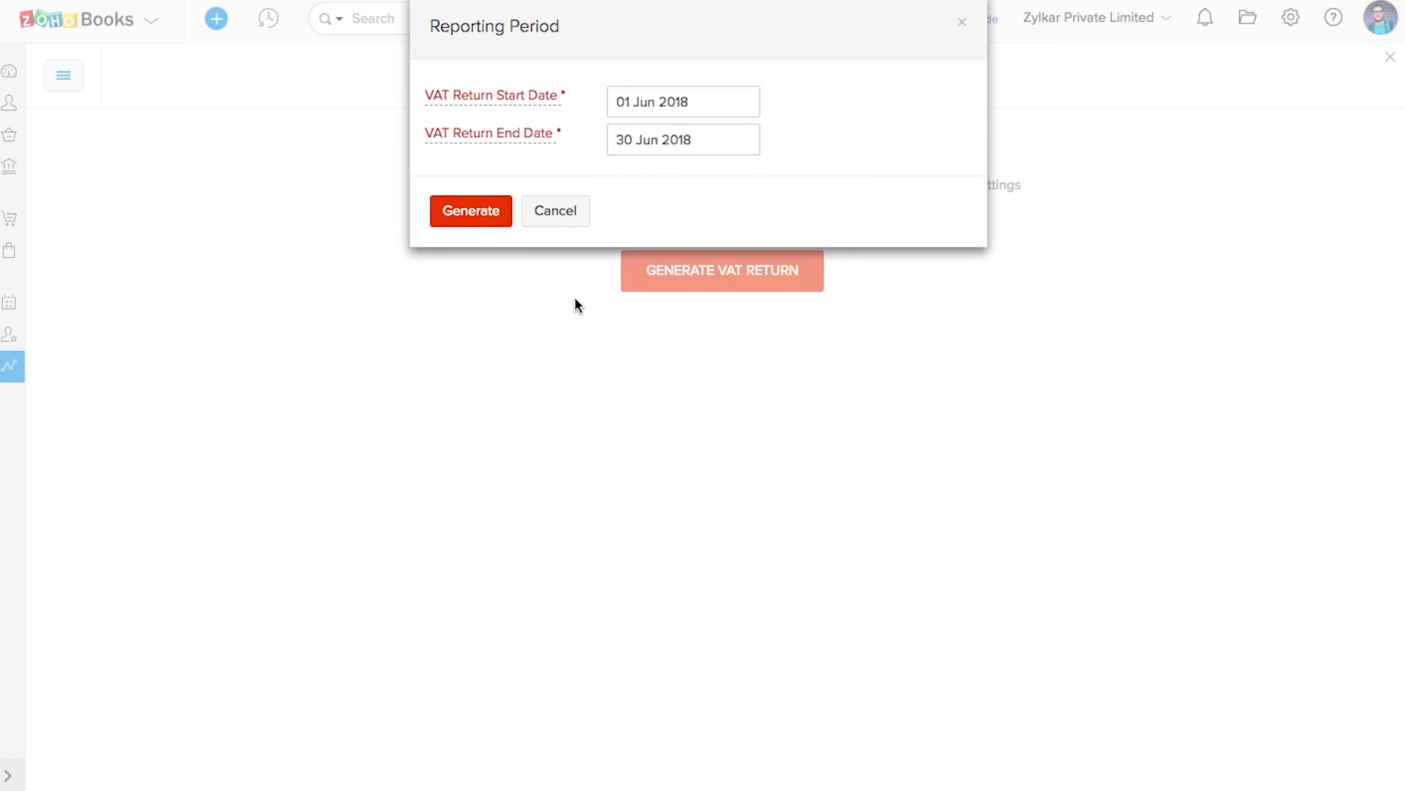
{"action": "left_click", "coordinate": [485, 212]}
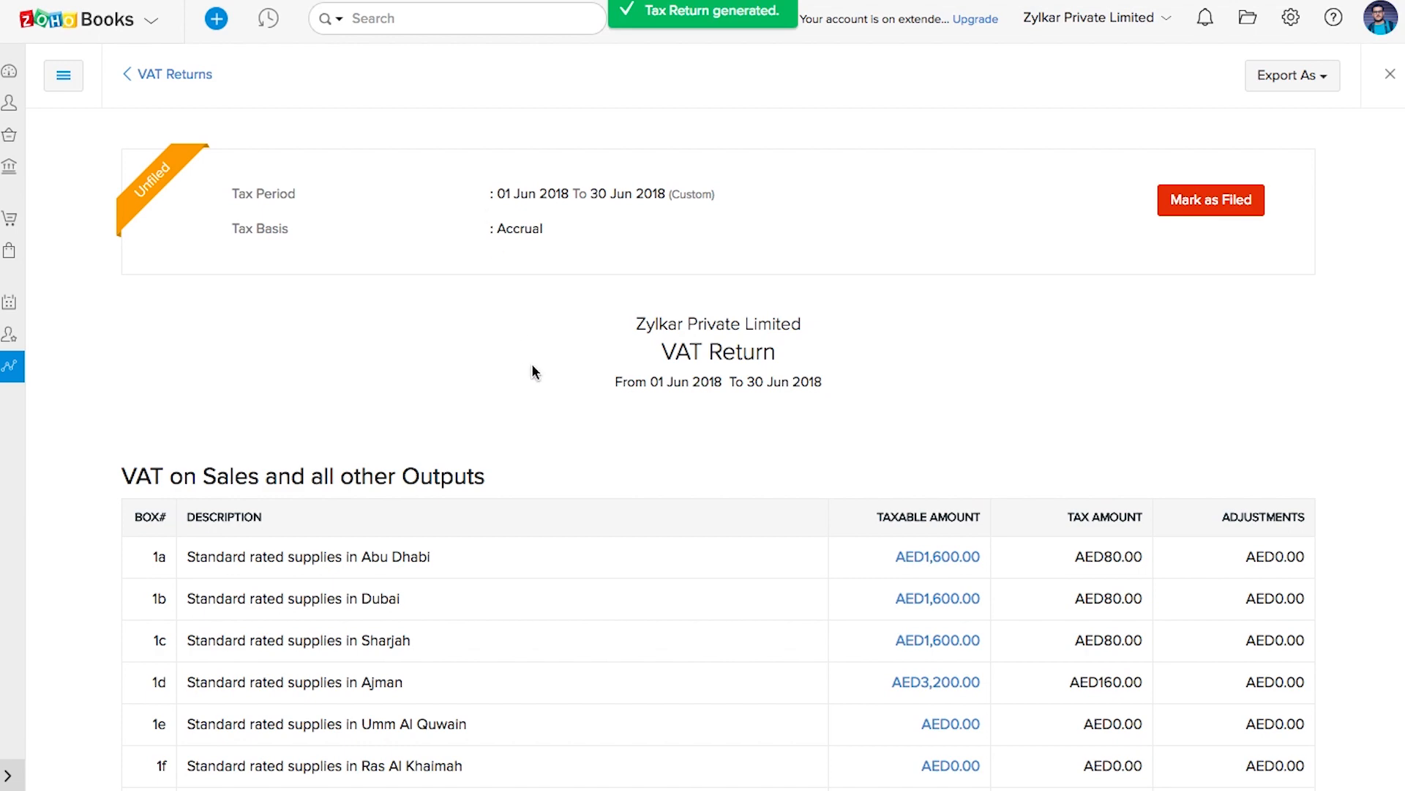
Step: Open the transactions behind the Box 3 taxable amount for supplies subject to the reverse charge provisions
{"action": "scroll", "coordinate": [533, 371], "scroll_direction": "down", "scroll_amount": 4}
{"action": "scroll", "coordinate": [531, 370], "scroll_direction": "down", "scroll_amount": 6}
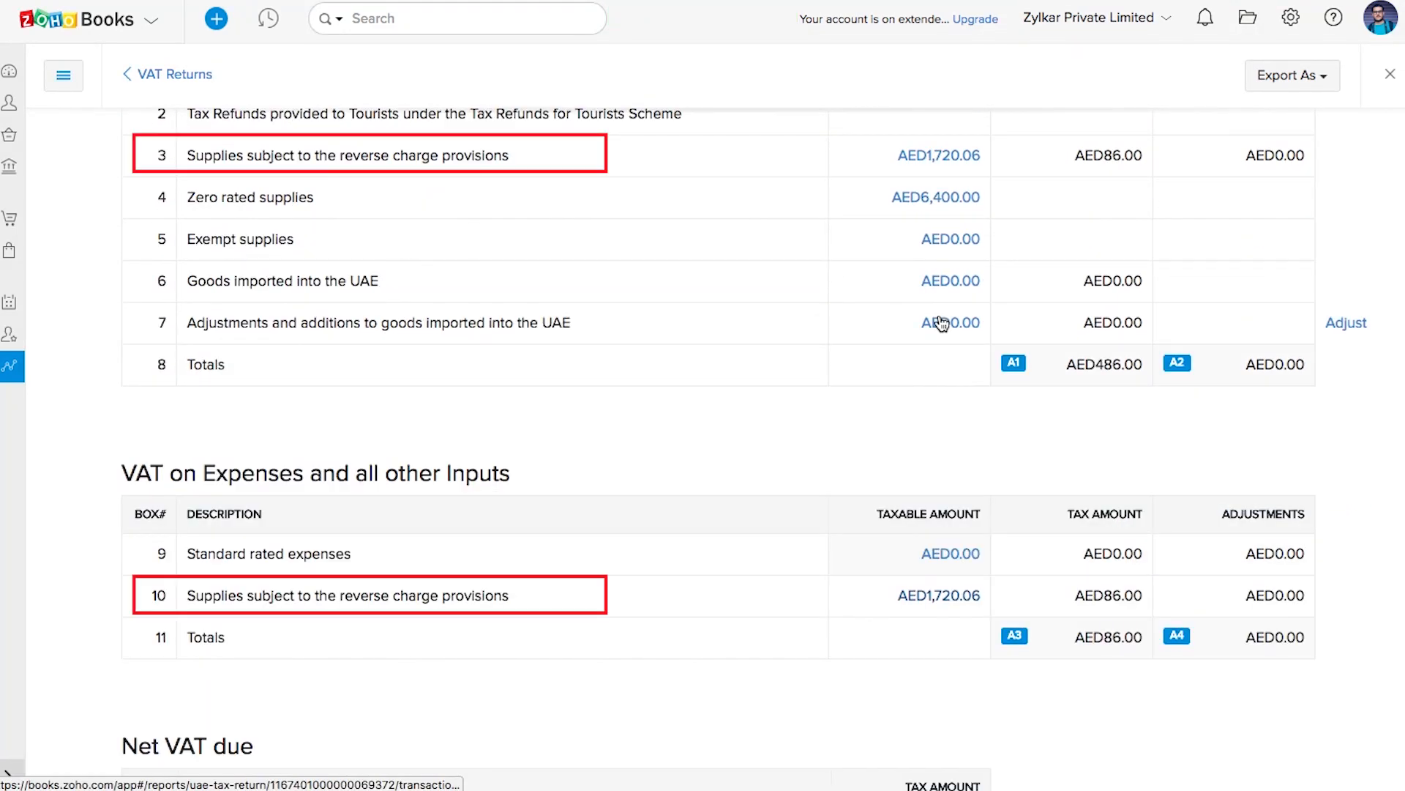
{"action": "left_click", "coordinate": [939, 156]}
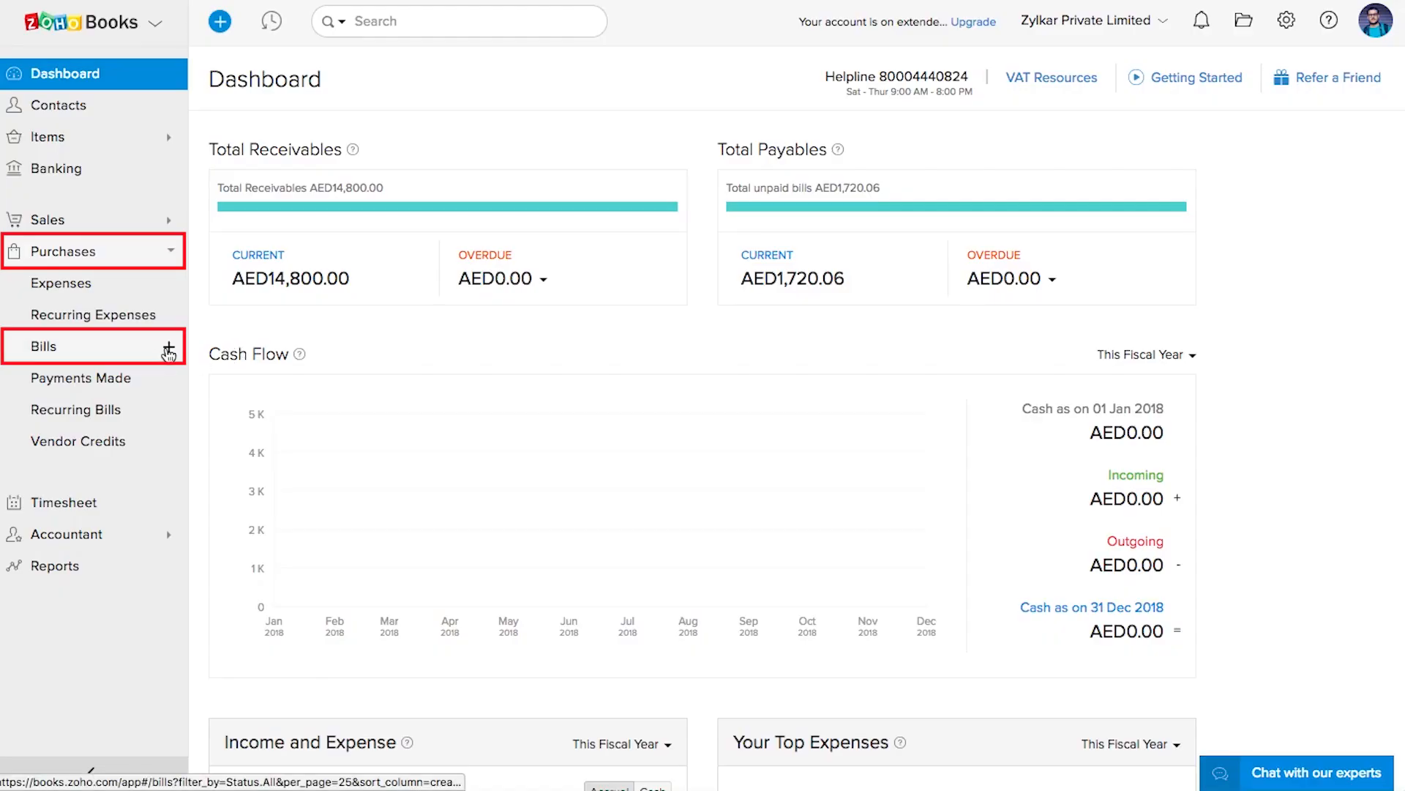
Step: Start a new bill for the Non GCC vendor with bill number "Bill No: 0002" and bill date 04 Jun 2018
{"action": "left_click", "coordinate": [169, 348]}
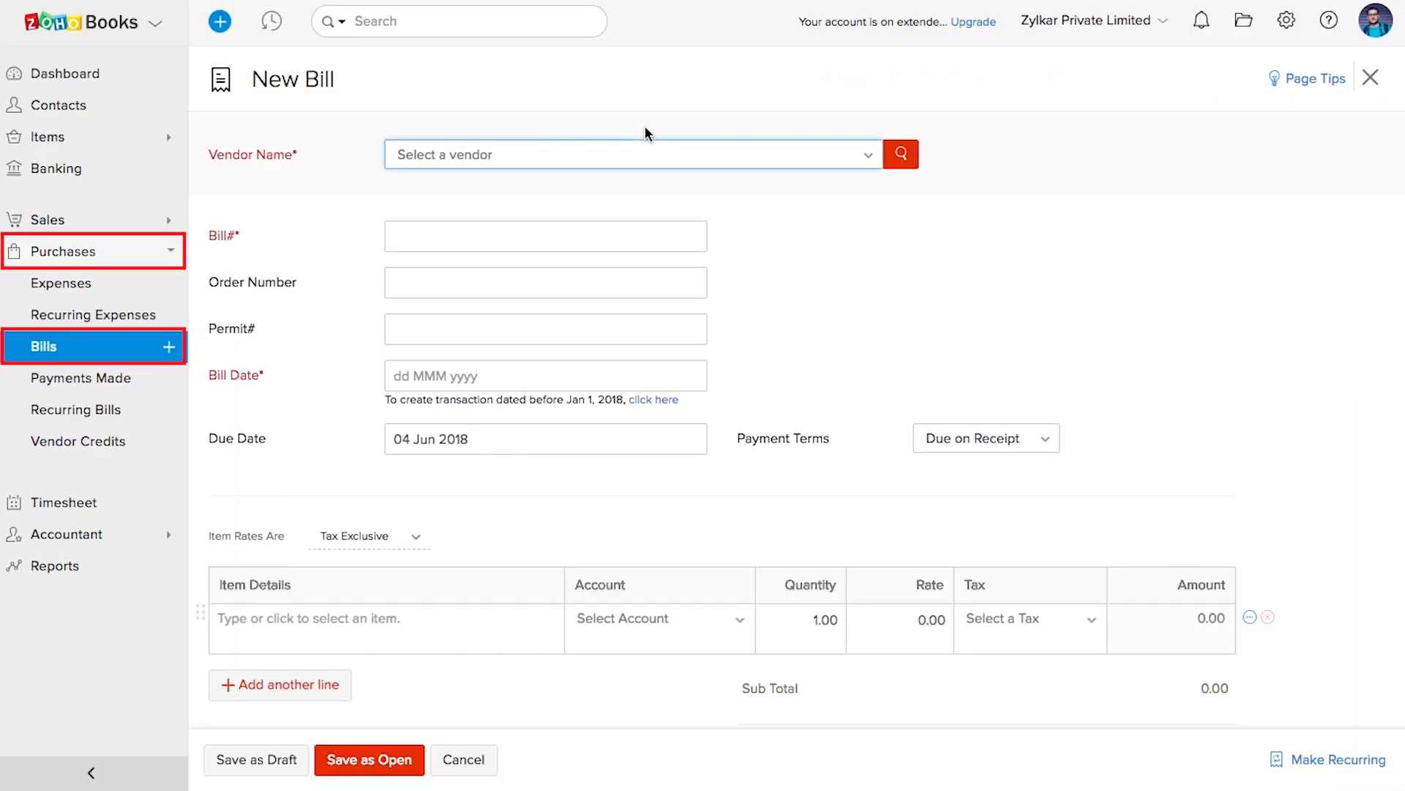
{"action": "left_click", "coordinate": [588, 156]}
{"action": "left_click", "coordinate": [474, 231]}
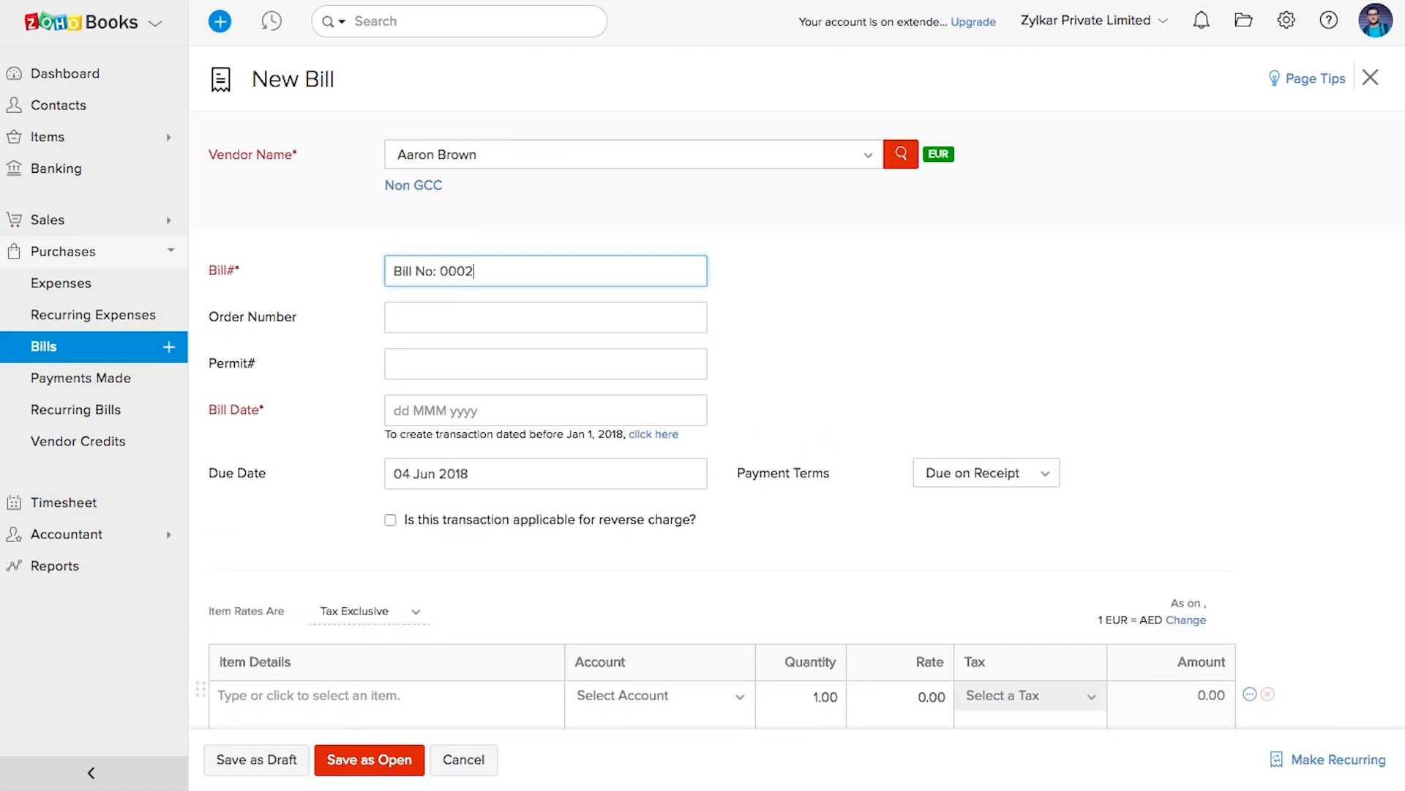
{"action": "scroll", "coordinate": [508, 426], "scroll_direction": "down", "scroll_amount": 6}
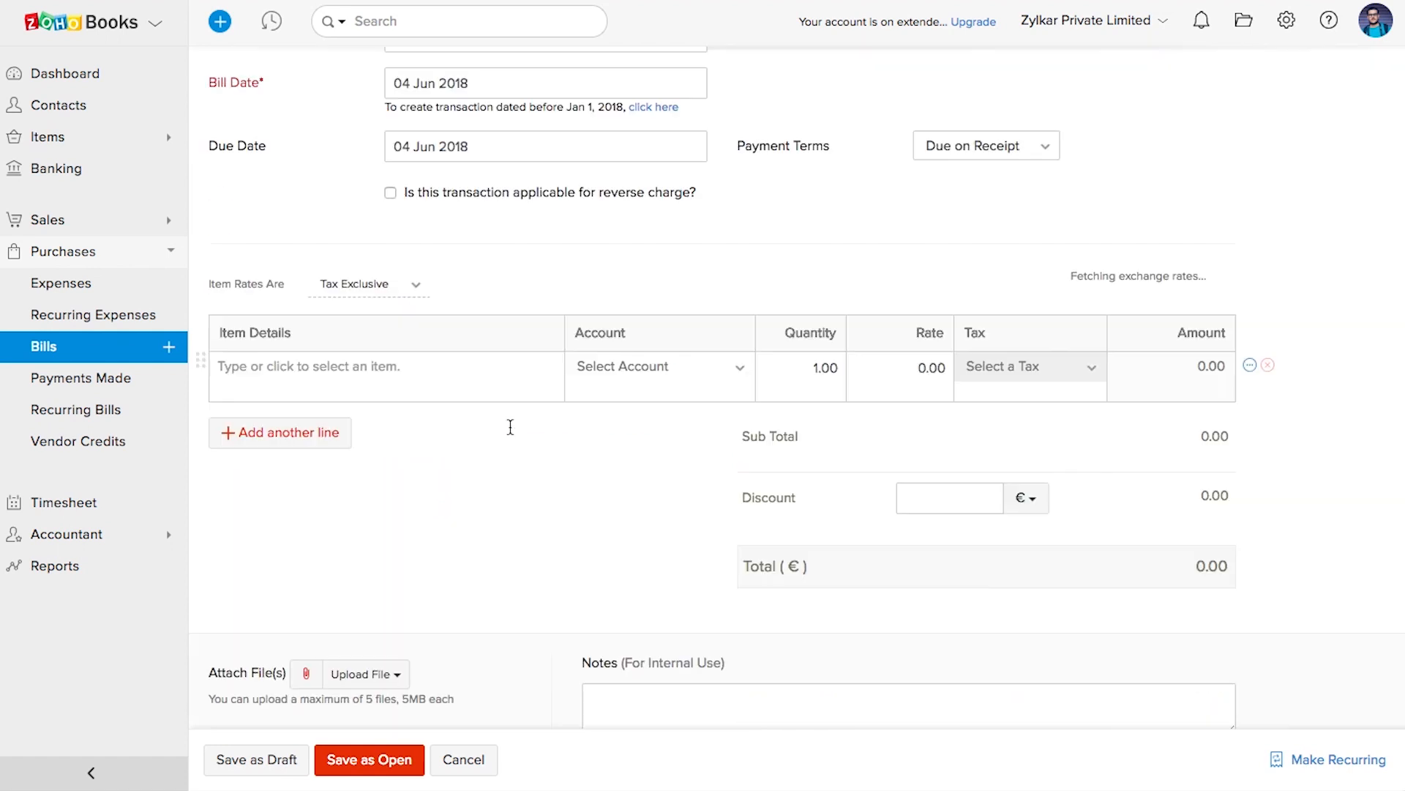
Step: Add the T-Shirts goods item to the bill with quantity 10 and save the bill as open
{"action": "left_click", "coordinate": [310, 233]}
{"action": "left_click", "coordinate": [277, 299]}
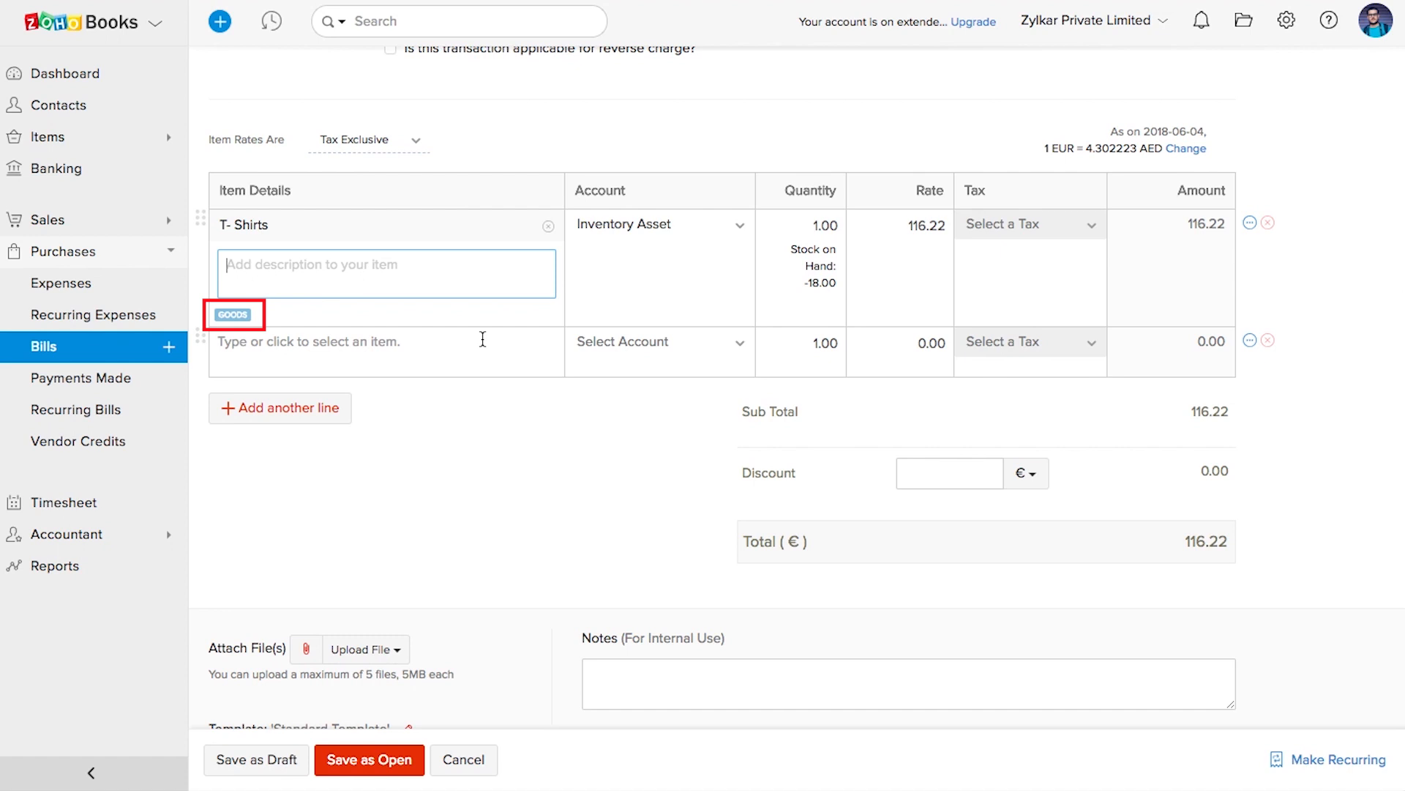
{"action": "left_click", "coordinate": [820, 226]}
{"action": "type", "text": "10"}
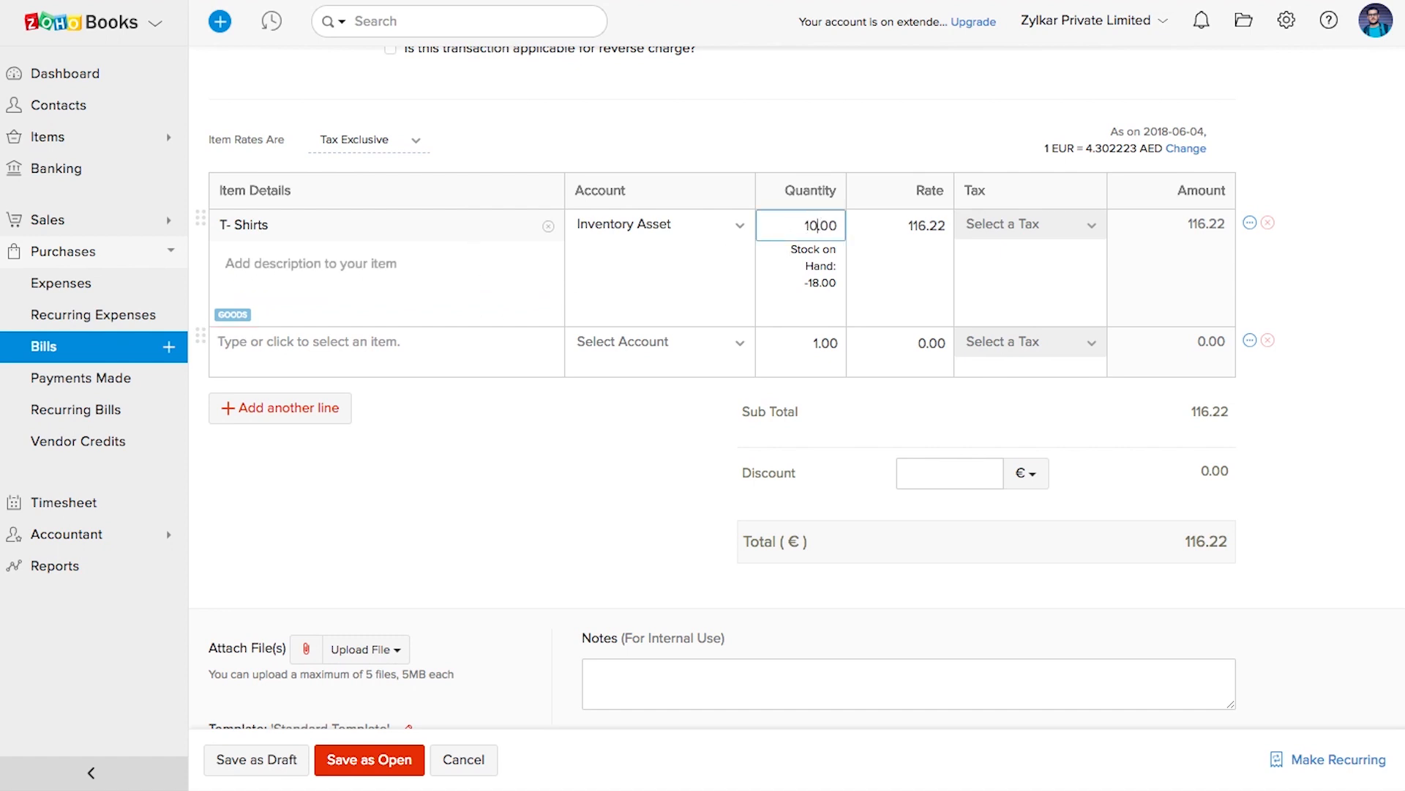
{"action": "scroll", "coordinate": [370, 688], "scroll_direction": "up", "scroll_amount": 1}
{"action": "left_click", "coordinate": [367, 760]}
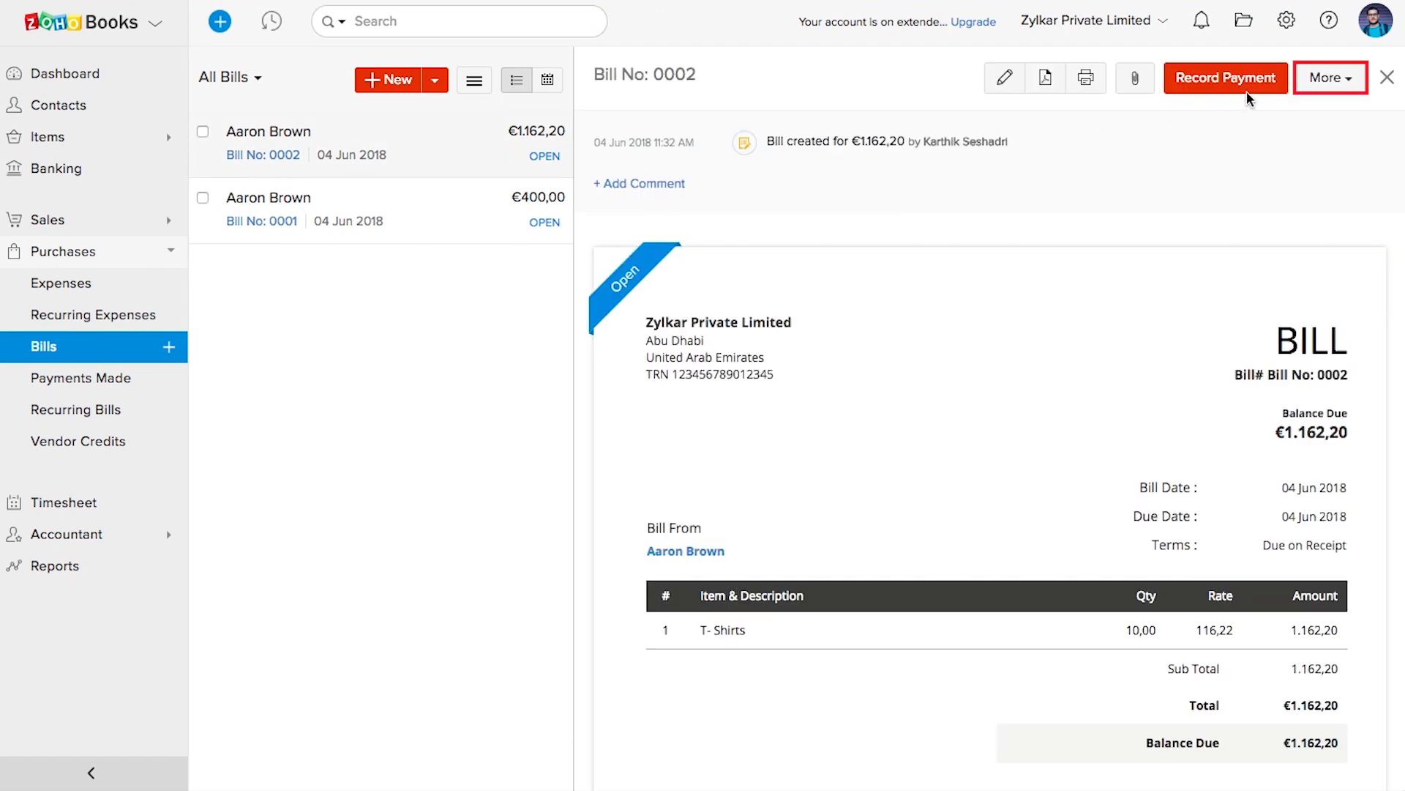
Step: Start a bill of entry for this bill with number 1234567, port code AEAAN, date 04 Jun 2018, paid through Petty Cash
{"action": "left_click", "coordinate": [1341, 76]}
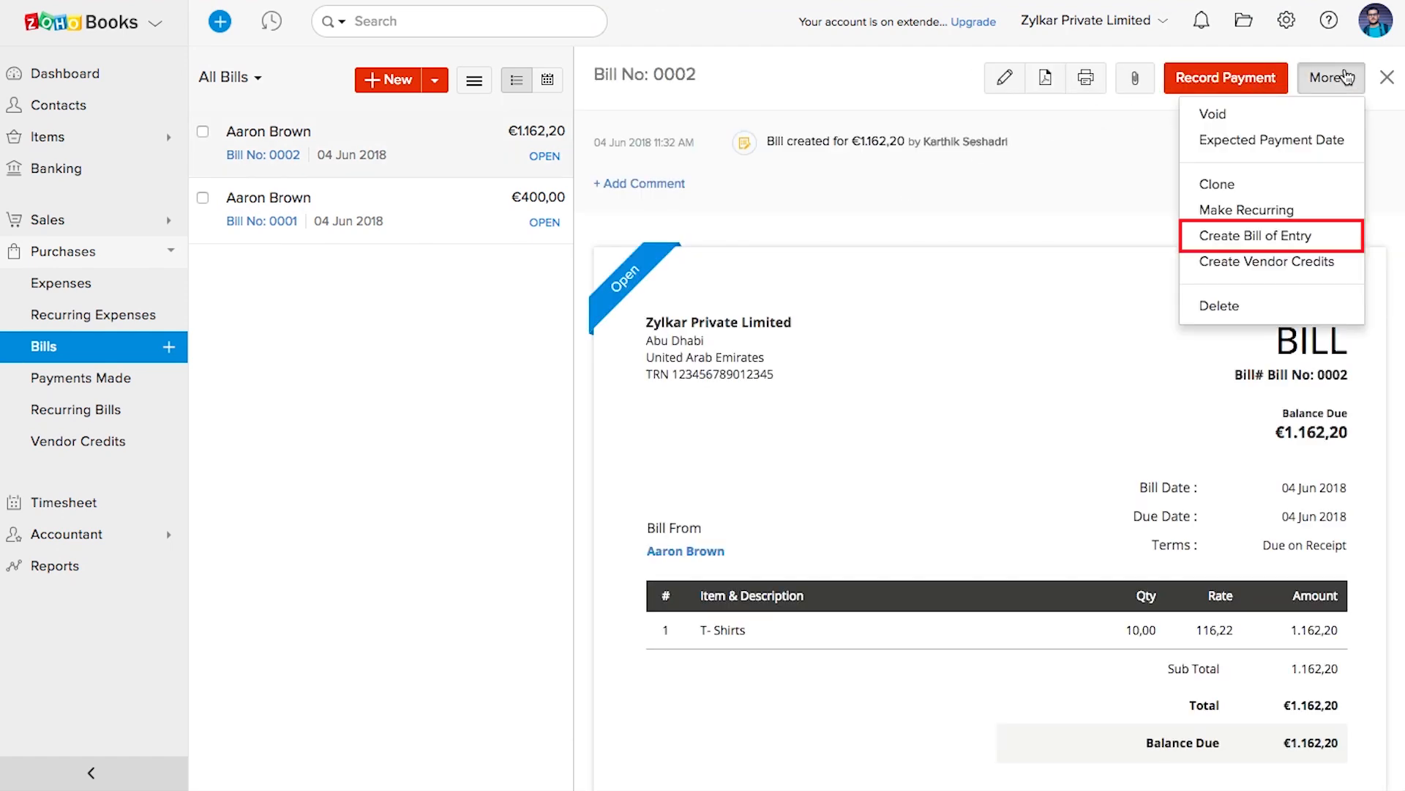
{"action": "left_click", "coordinate": [1268, 234]}
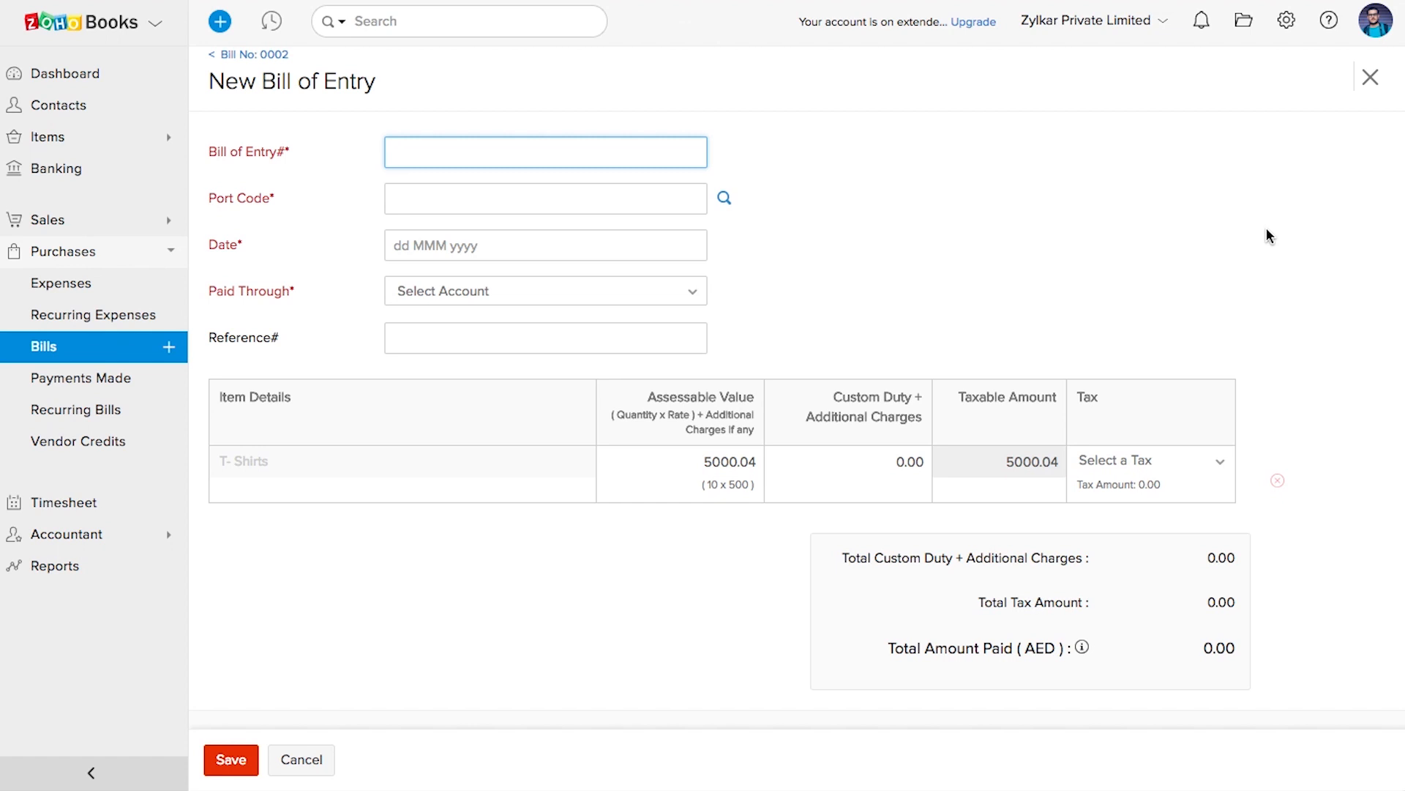
{"action": "type", "text": "1234567"}
{"action": "left_click", "coordinate": [428, 199]}
{"action": "type", "text": "AEAAN"}
{"action": "left_click", "coordinate": [437, 246]}
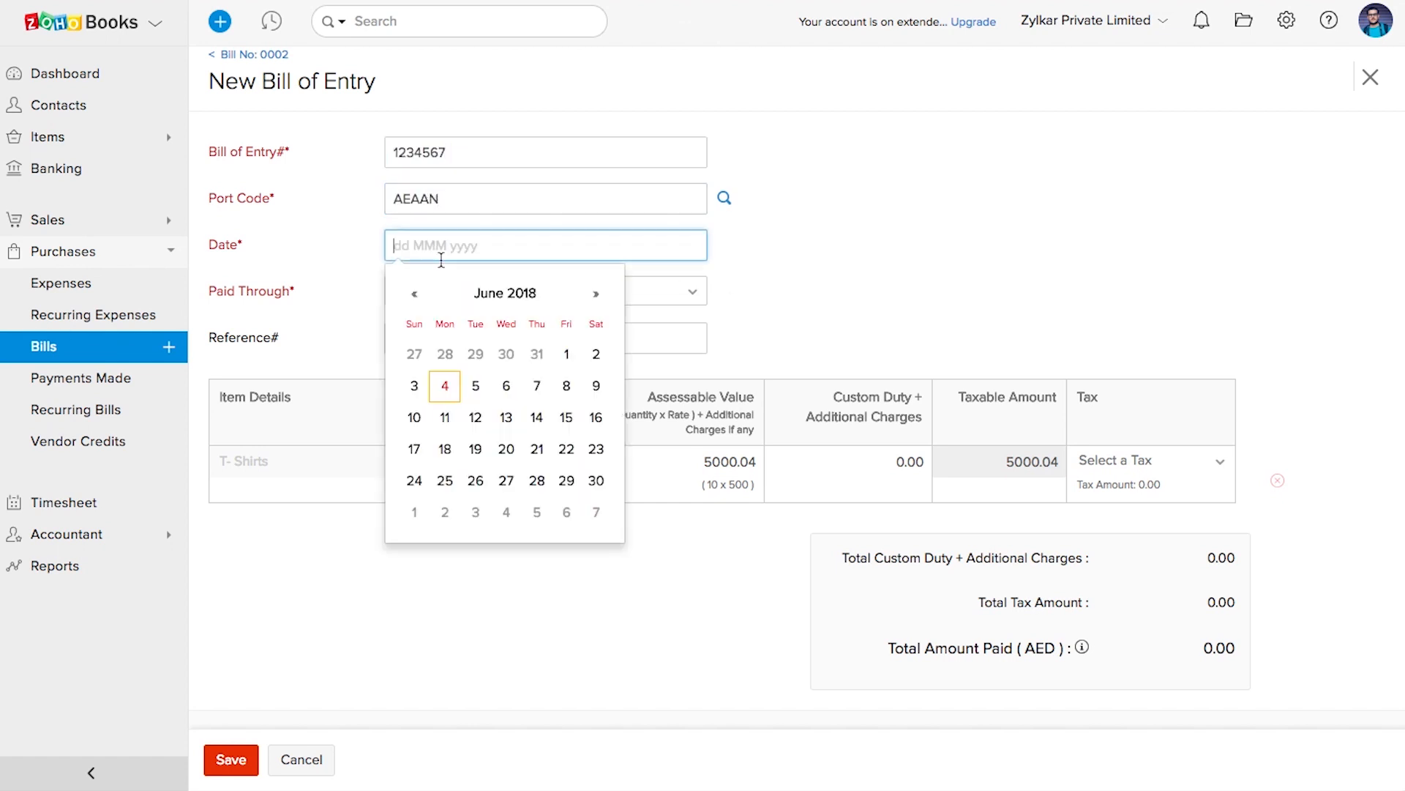
{"action": "left_click", "coordinate": [454, 389]}
{"action": "left_click", "coordinate": [497, 294]}
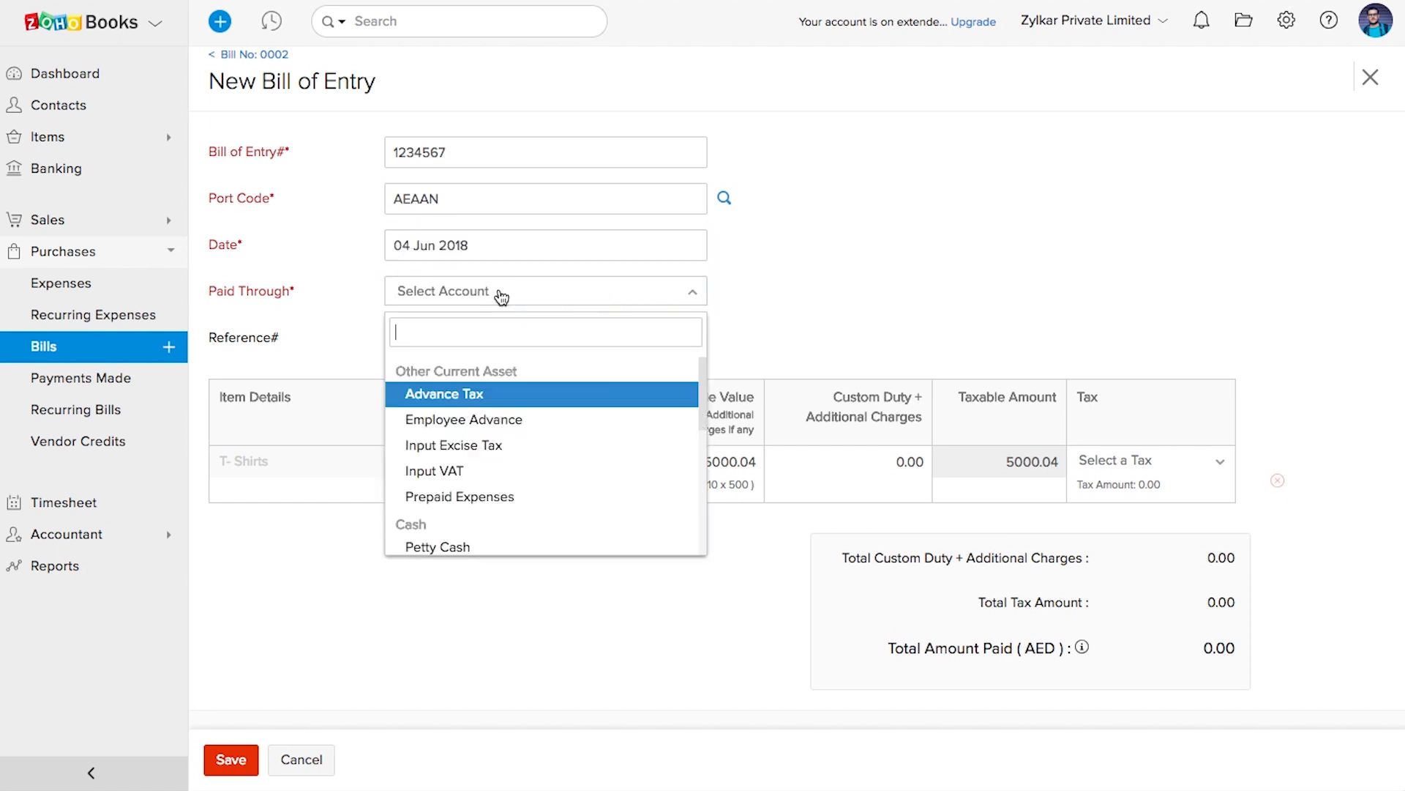
{"action": "left_click", "coordinate": [439, 545]}
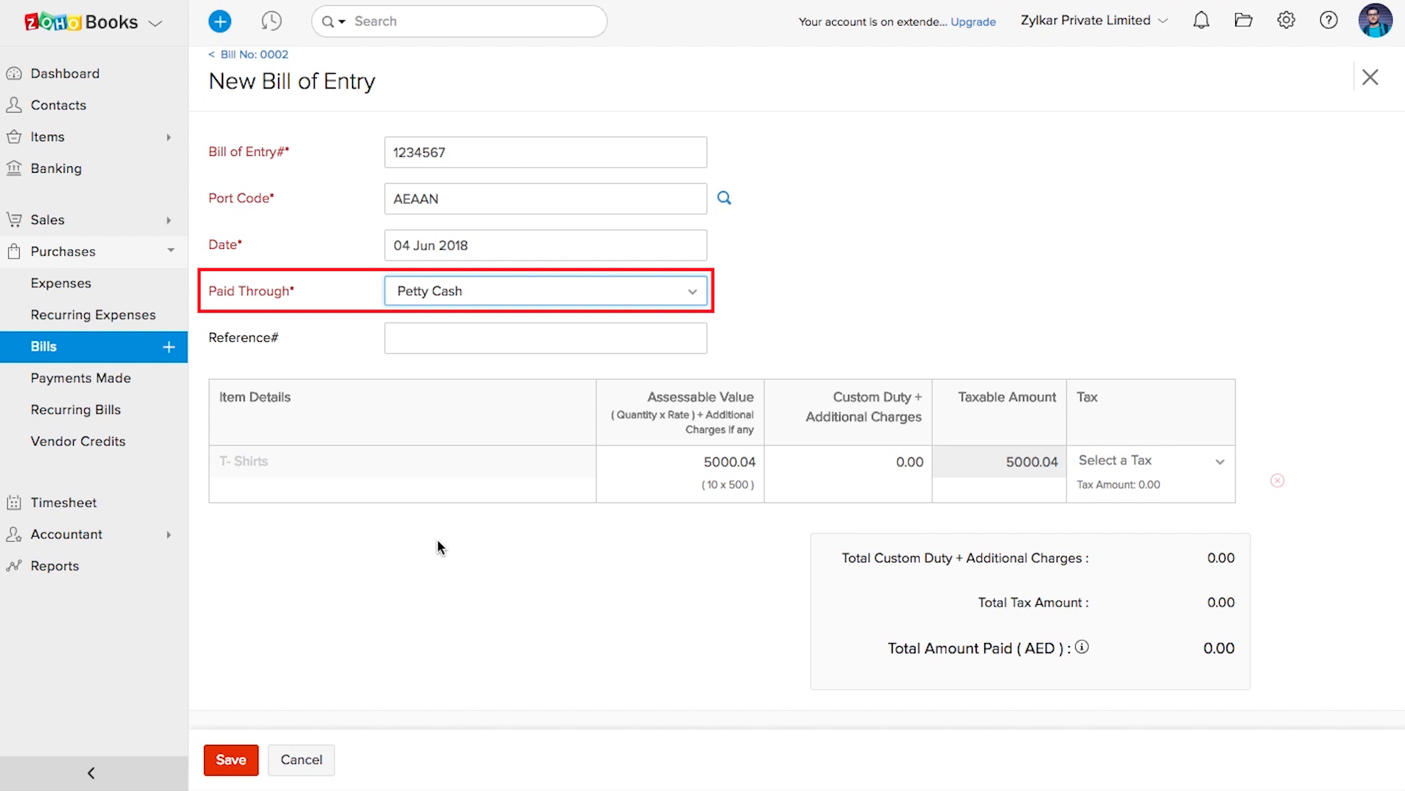
Step: Set the T-Shirts custom duty and additional charges to 250, apply Standard Rate [5%], and save the bill of entry
{"action": "left_click", "coordinate": [891, 466]}
{"action": "type", "text": "25"}
{"action": "left_click", "coordinate": [1104, 481]}
{"action": "left_click", "coordinate": [1104, 476]}
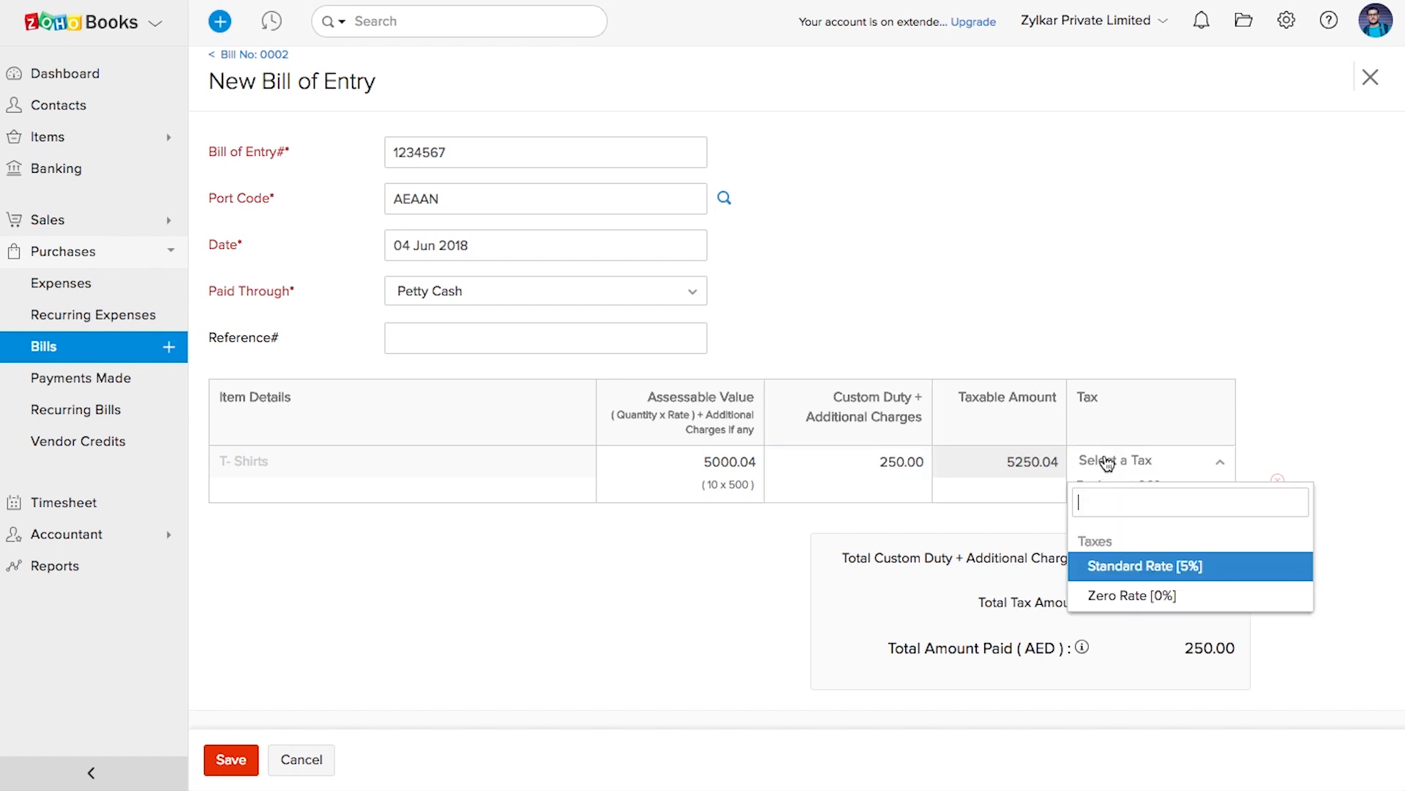
{"action": "left_click", "coordinate": [1131, 571]}
{"action": "scroll", "coordinate": [298, 528], "scroll_direction": "down", "scroll_amount": 3}
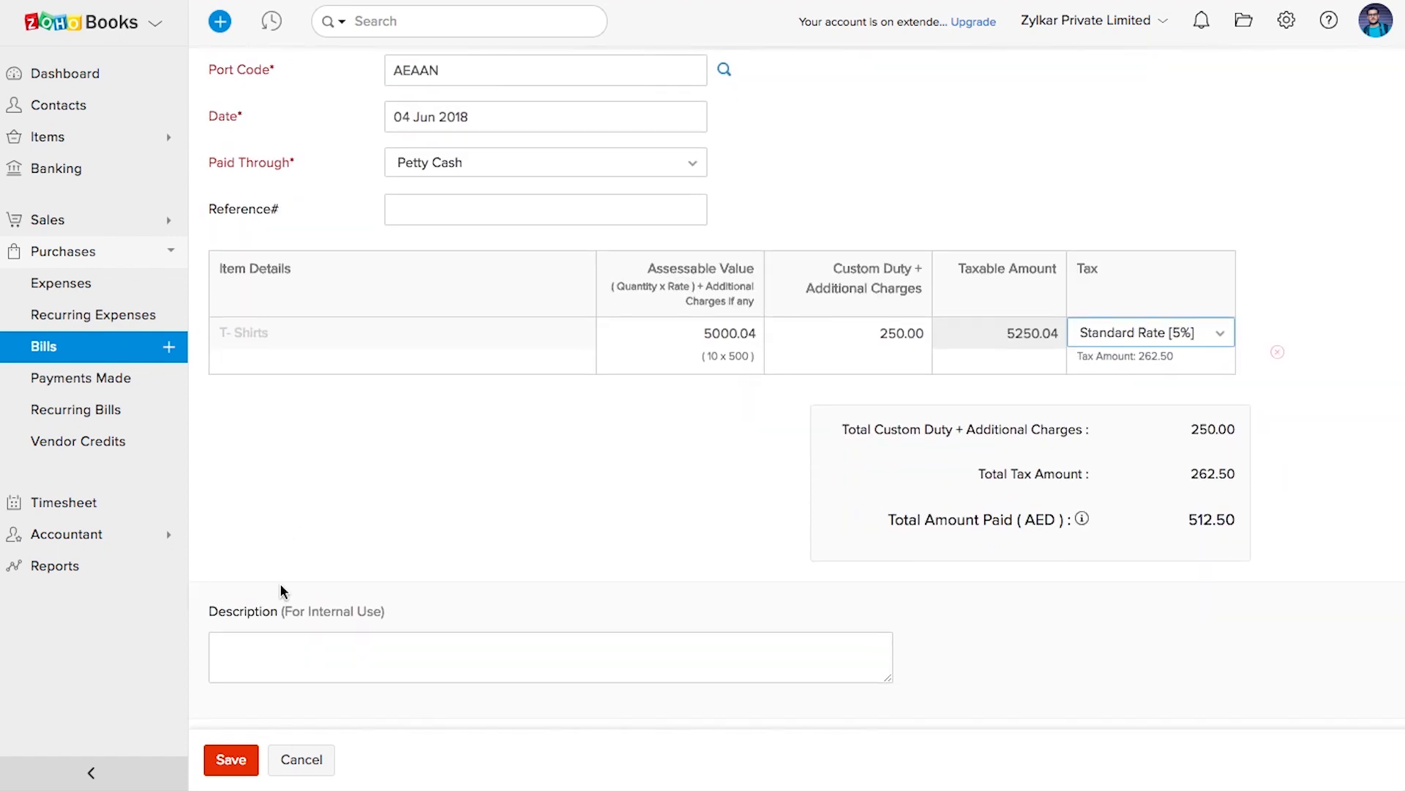
{"action": "left_click", "coordinate": [231, 758]}
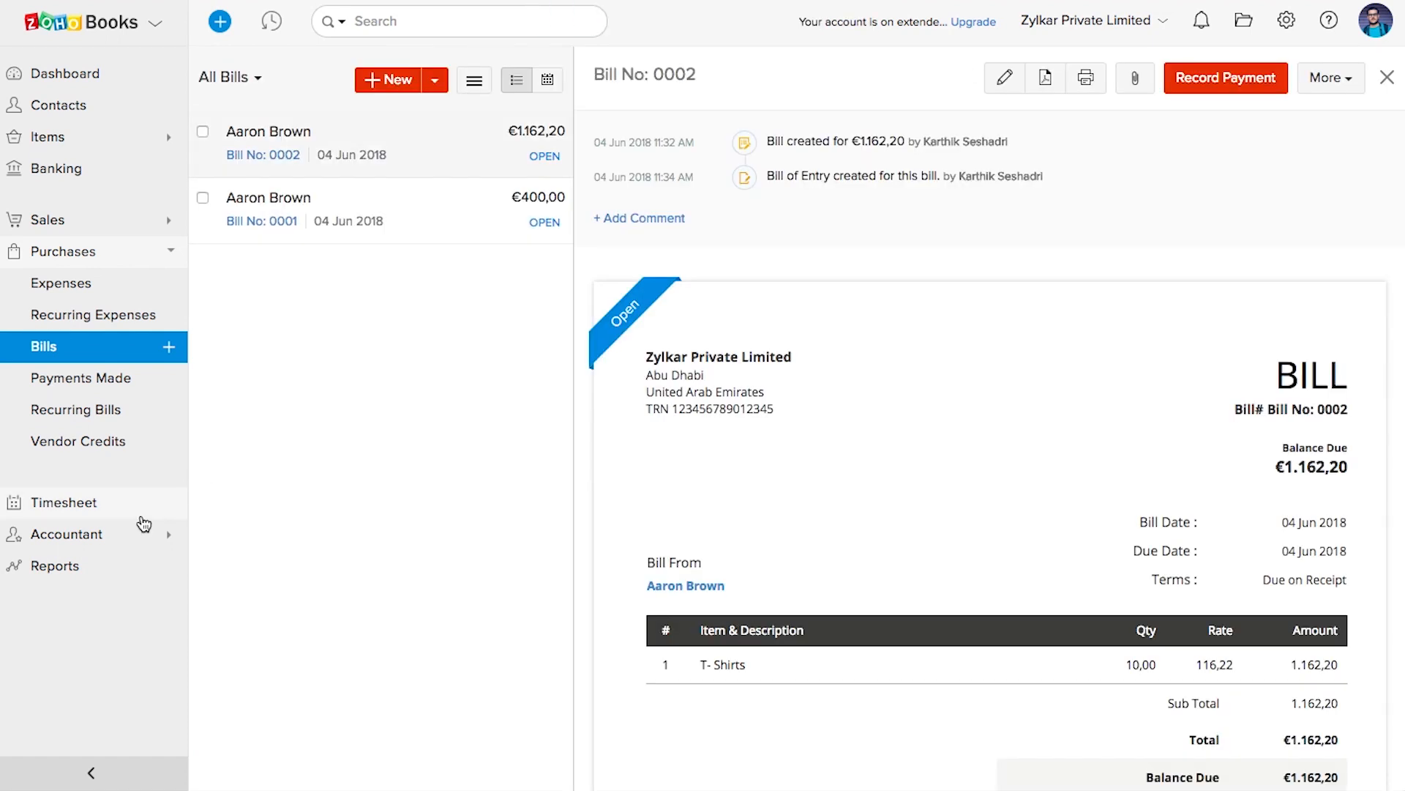
Step: Check the bill's Bill of Entry section, and generate a new VAT return for 01 Jun 2018 to 30 Jun 2018 from Tax Returns
{"action": "scroll", "coordinate": [855, 559], "scroll_direction": "down", "scroll_amount": 7}
{"action": "scroll", "coordinate": [855, 559], "scroll_direction": "down", "scroll_amount": 1}
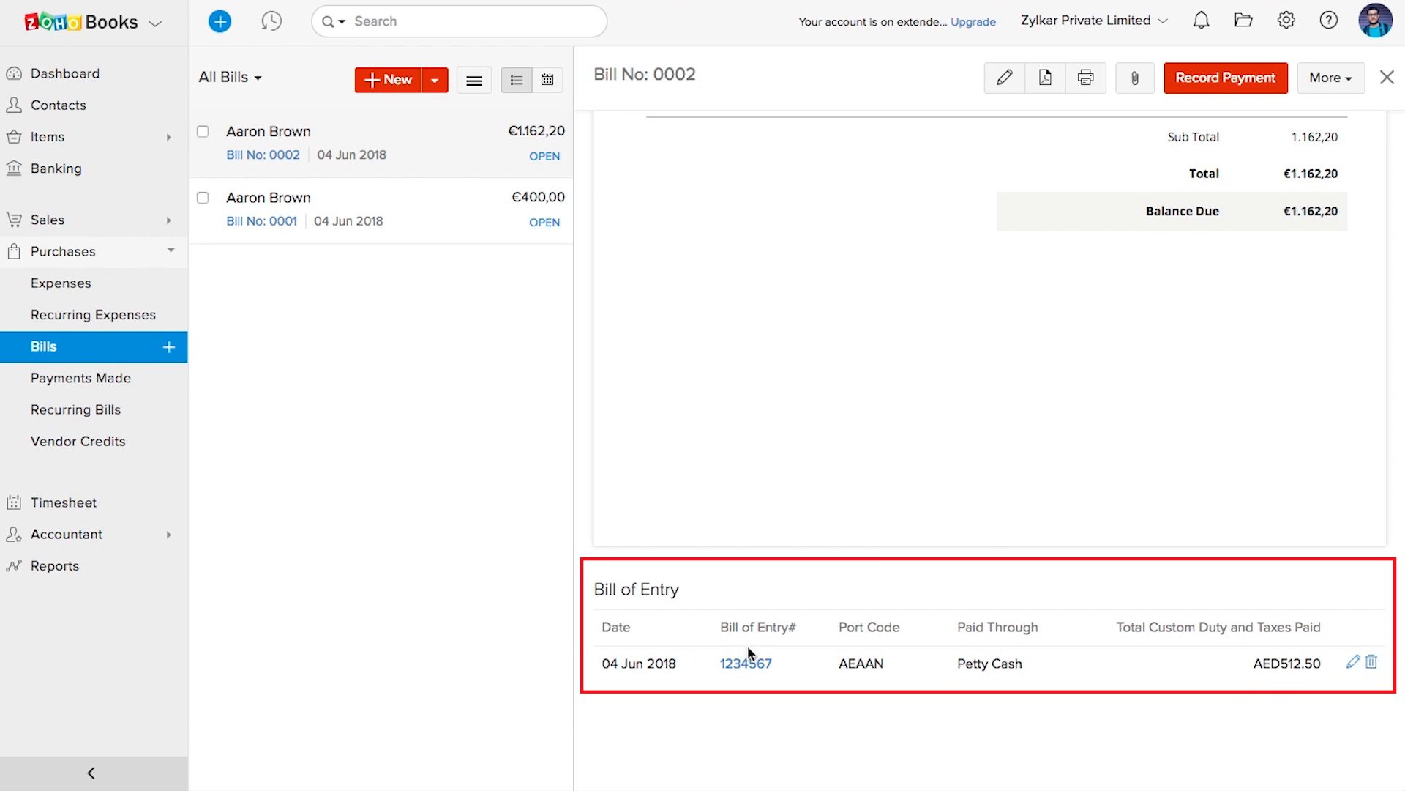
{"action": "left_click", "coordinate": [100, 568]}
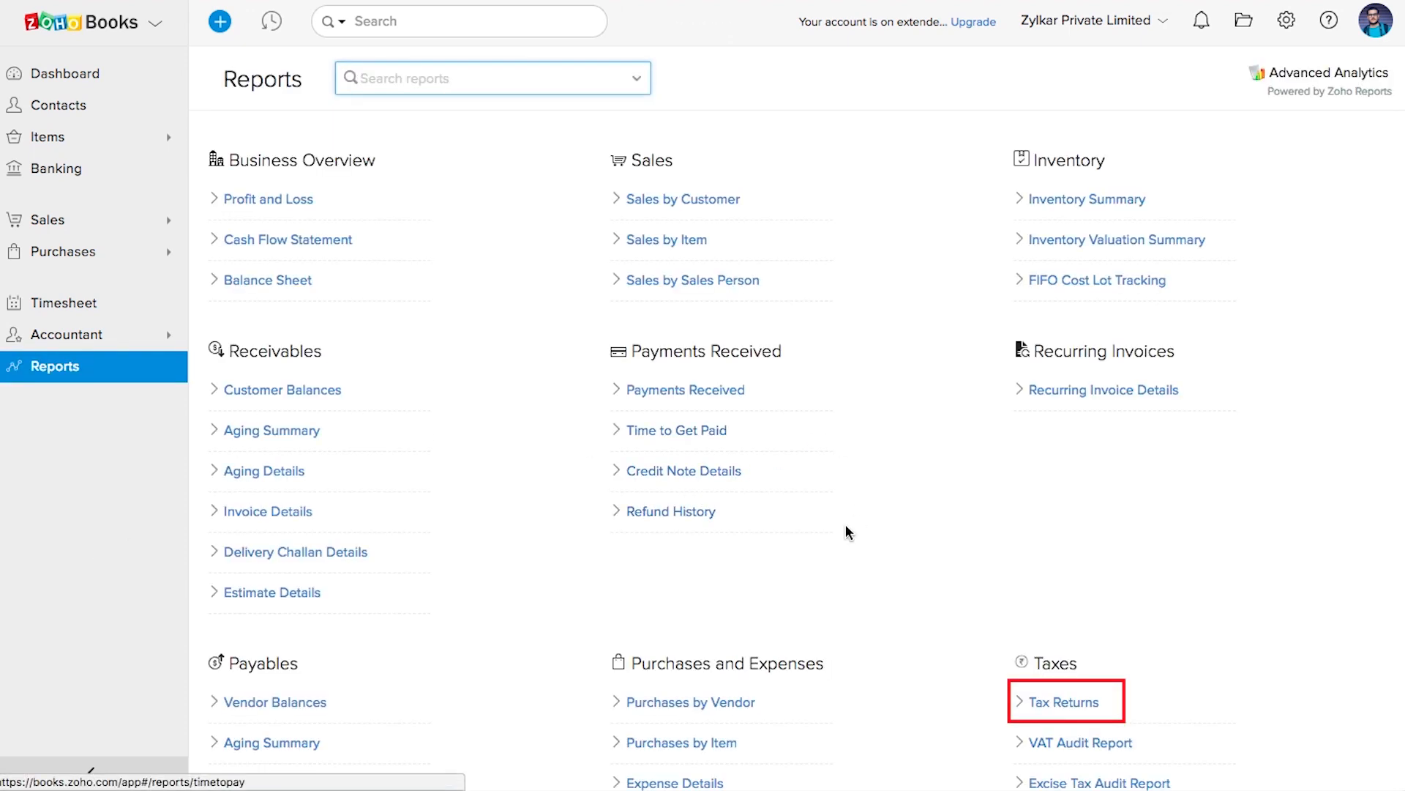
{"action": "left_click", "coordinate": [1060, 697]}
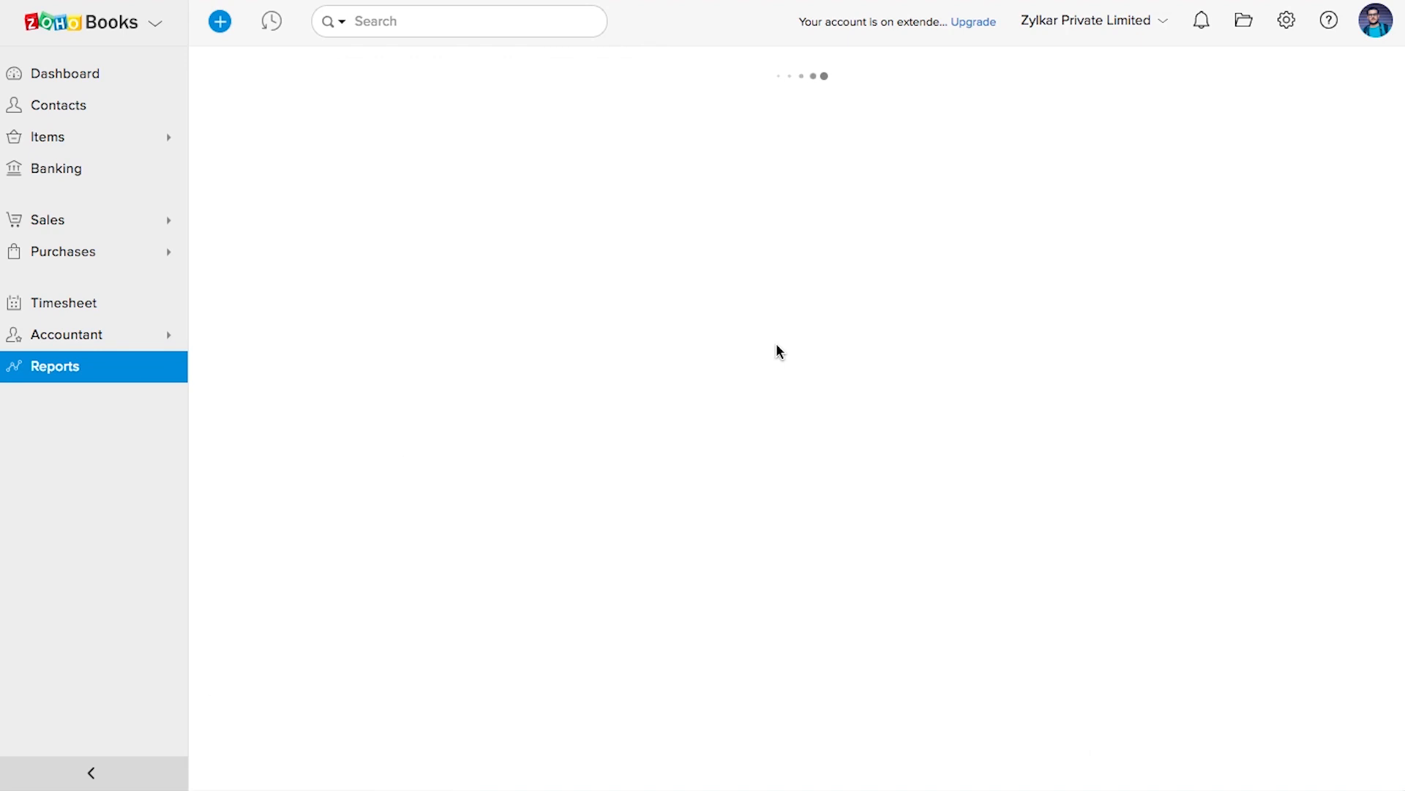
{"action": "left_click", "coordinate": [764, 284]}
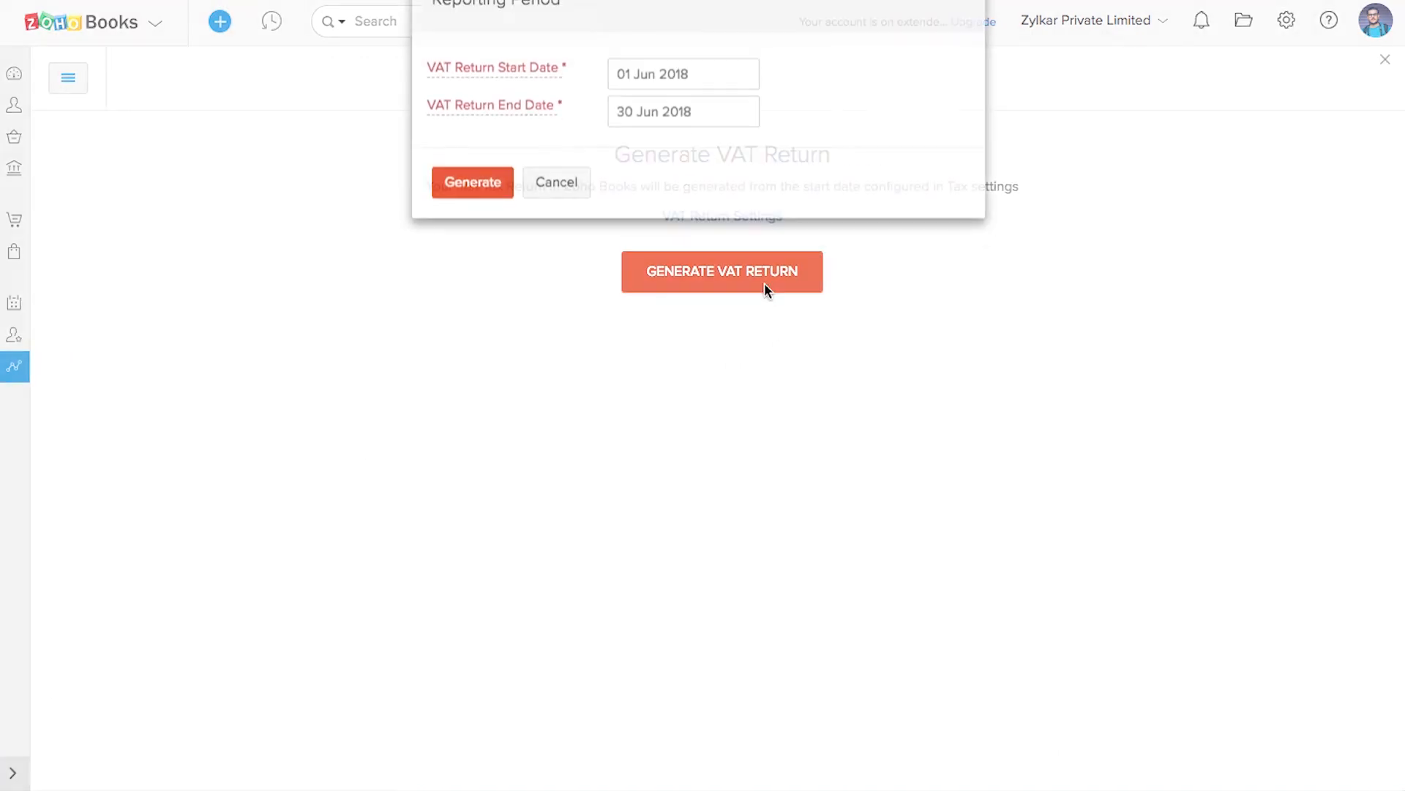
{"action": "left_click", "coordinate": [471, 218]}
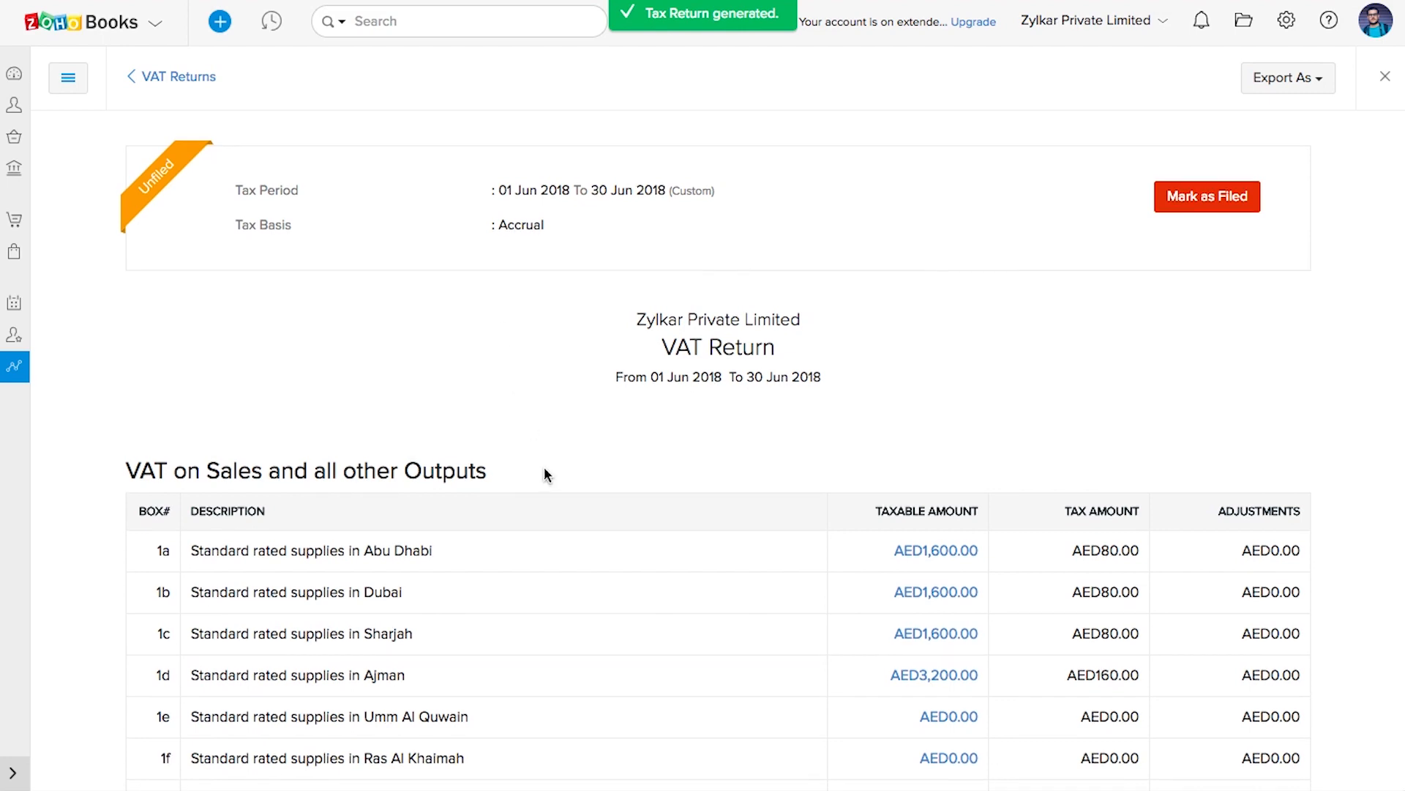
Step: Open the transactions behind the Box 6 taxable amount for goods imported into the UAE
{"action": "scroll", "coordinate": [543, 474], "scroll_direction": "down", "scroll_amount": 3}
{"action": "scroll", "coordinate": [544, 474], "scroll_direction": "down", "scroll_amount": 8}
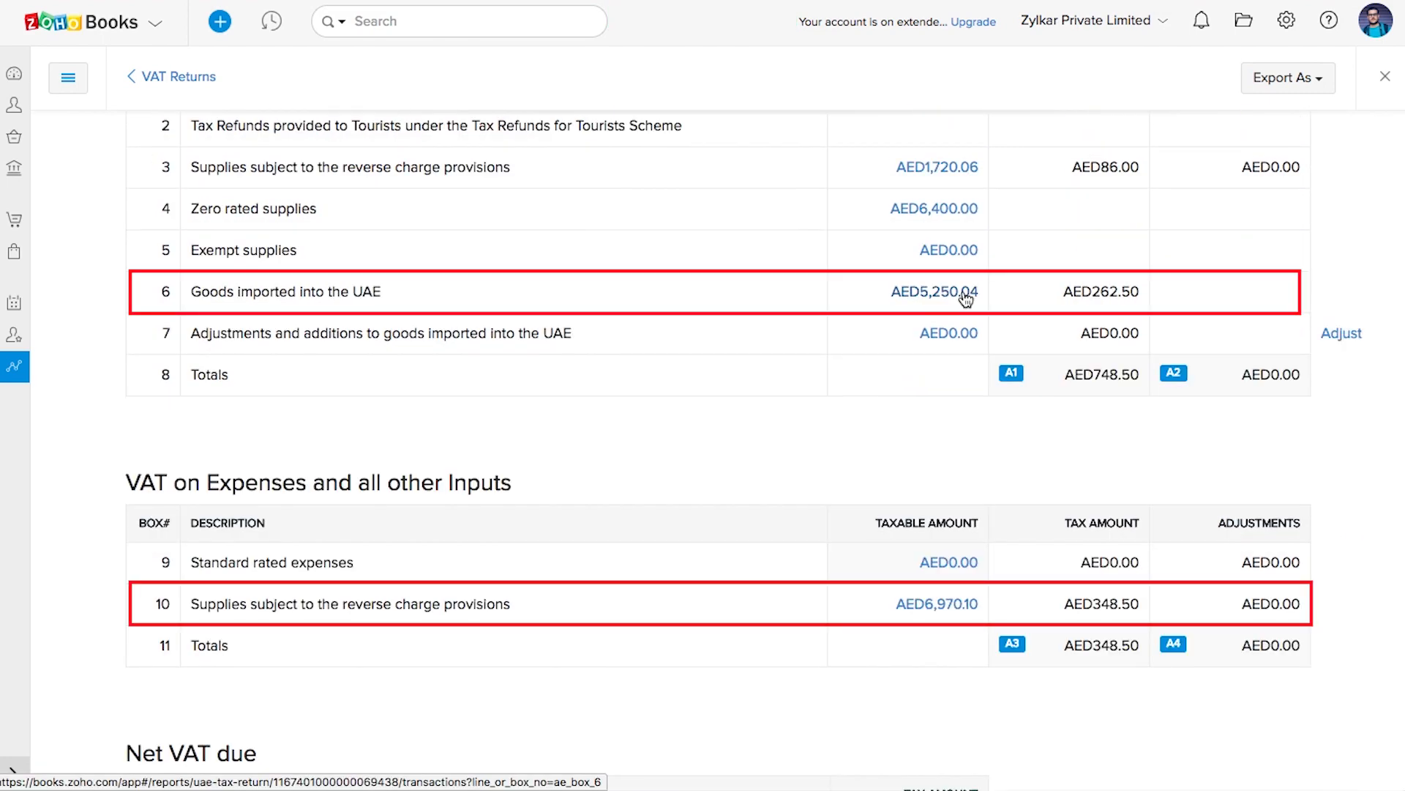
{"action": "left_click", "coordinate": [964, 292]}
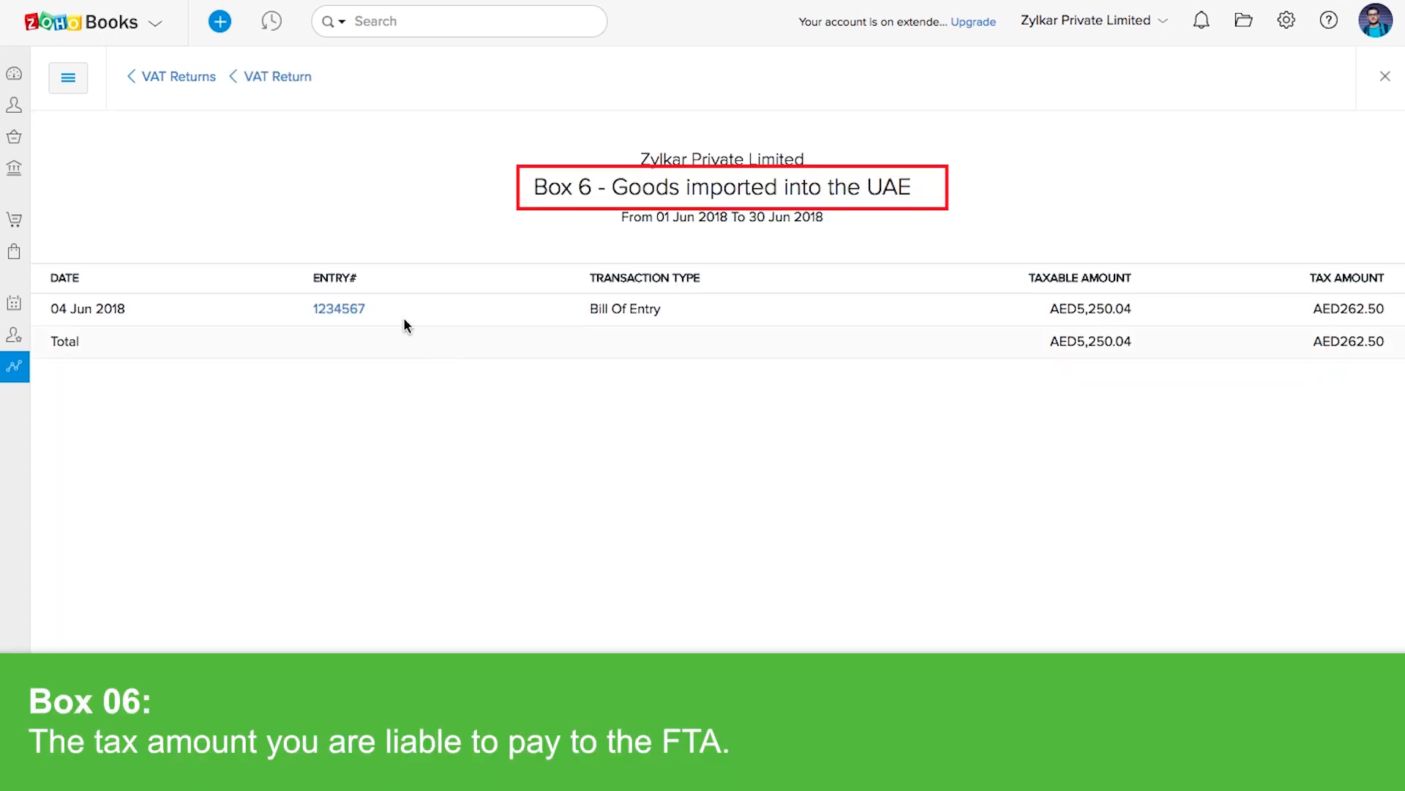